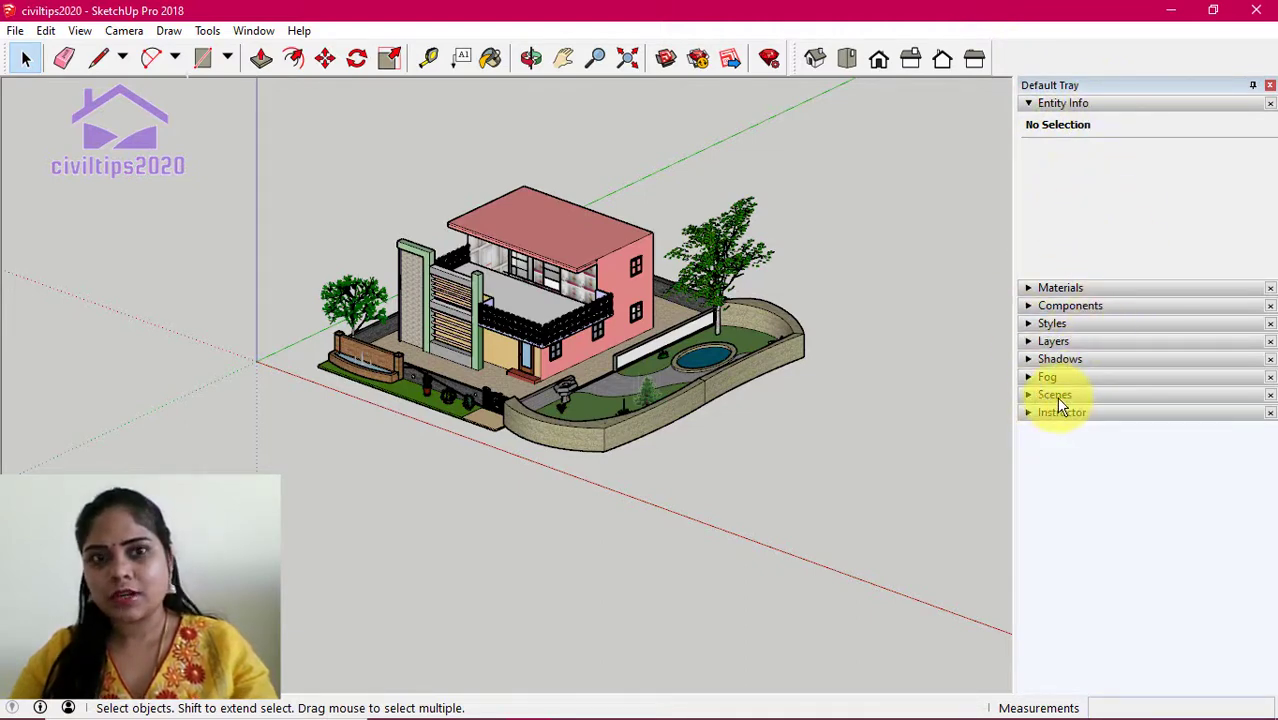
- Toggle the Scenes panel off and back on in the Default Tray so it shows
left_click(256, 33)
mouse_move(300, 52)
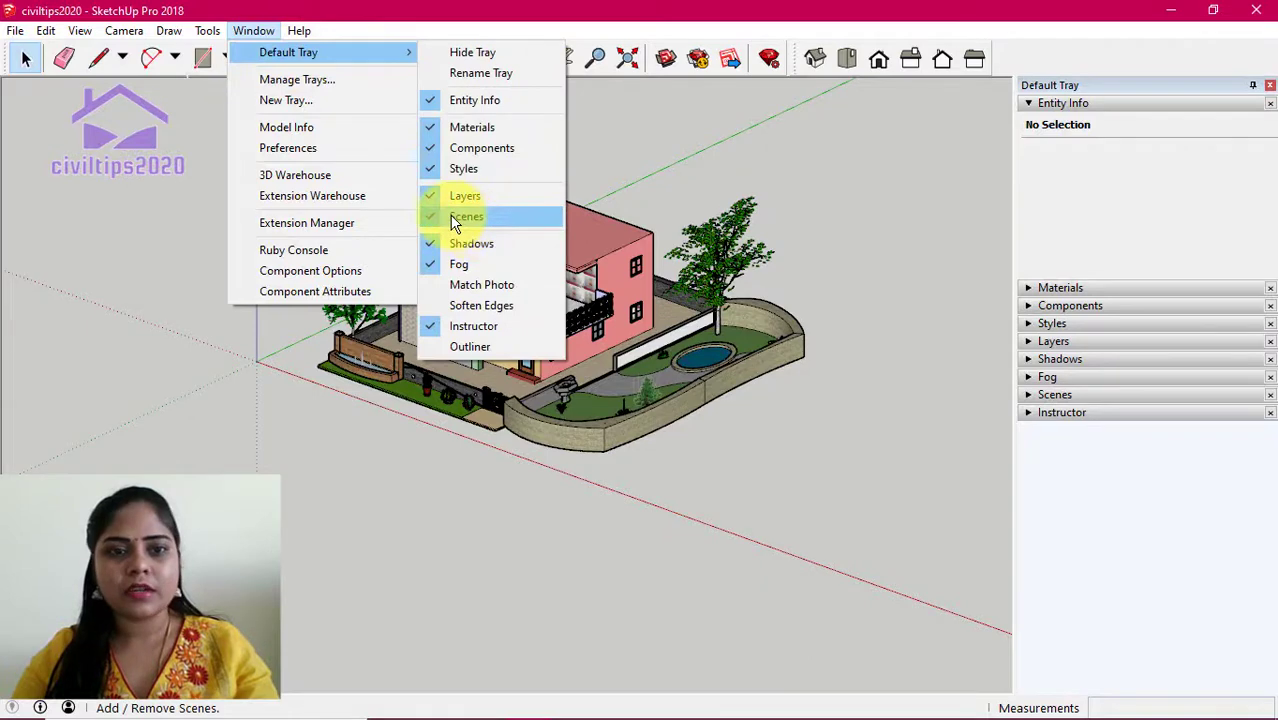
left_click(432, 220)
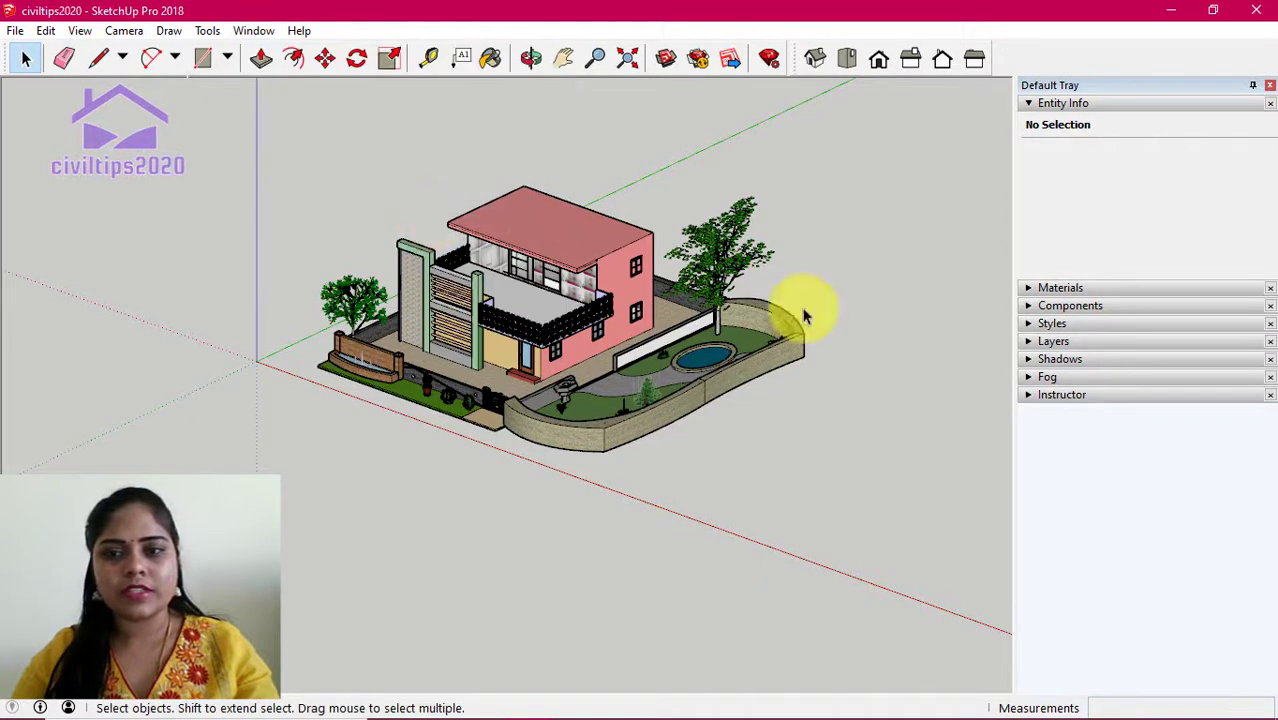
left_click(253, 30)
mouse_move(288, 52)
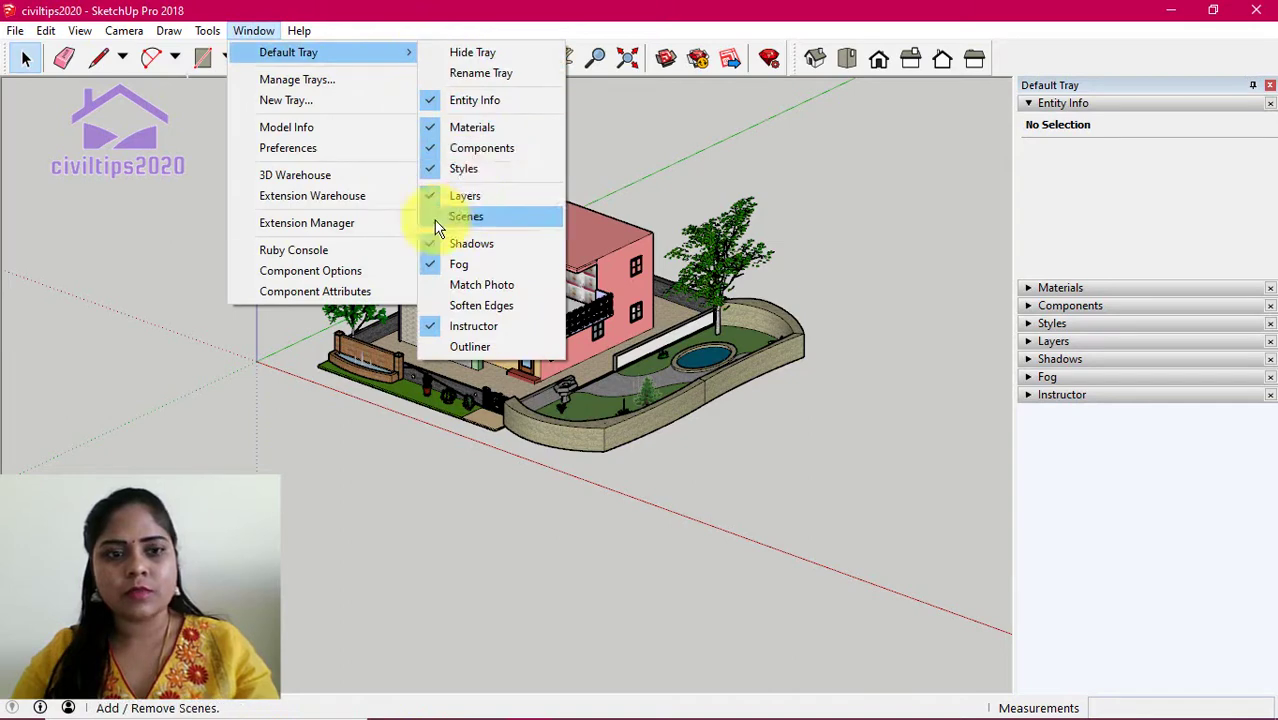
left_click(434, 218)
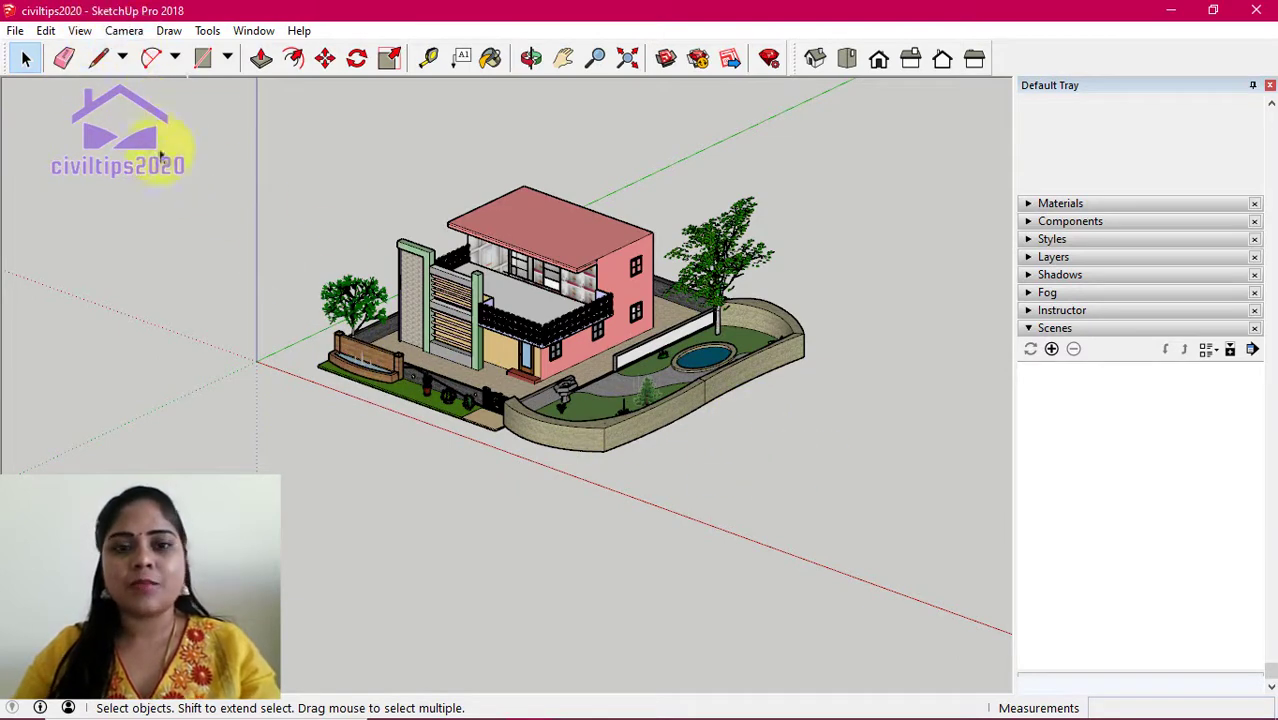
- Switch to the standard Iso view, then frame the house larger near the window centre
left_click(130, 31)
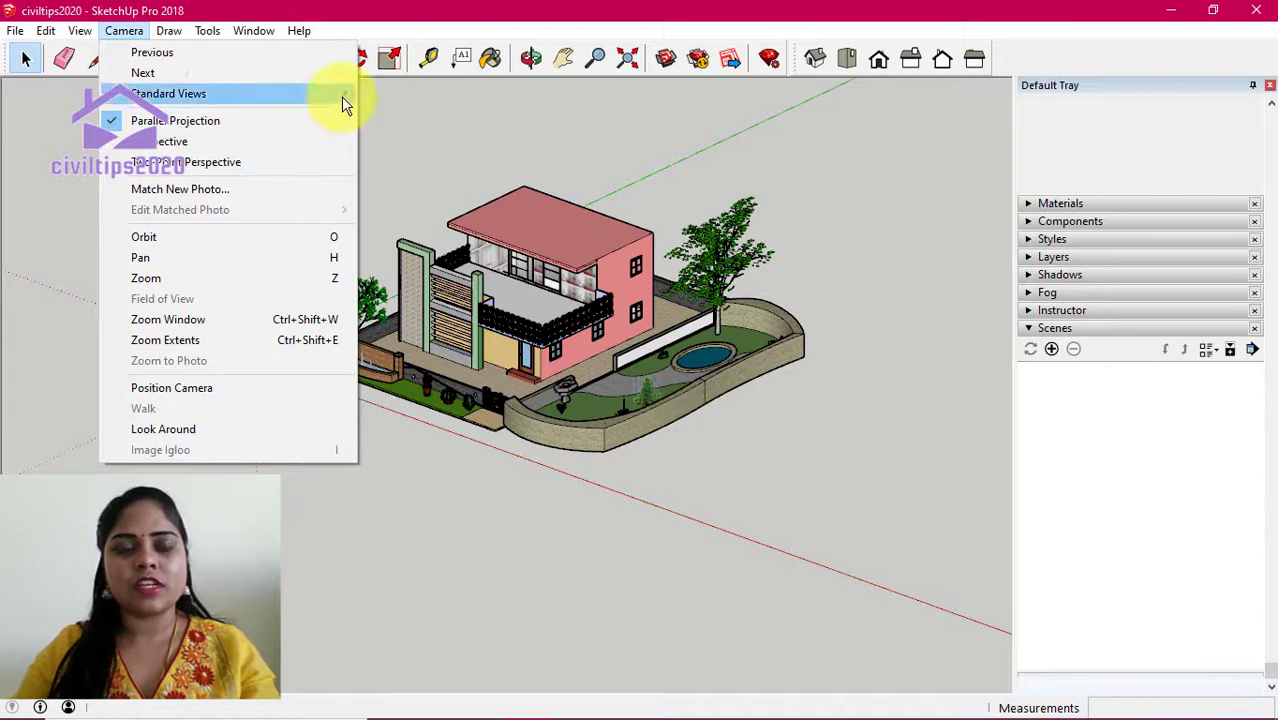
mouse_move(200, 93)
left_click(418, 215)
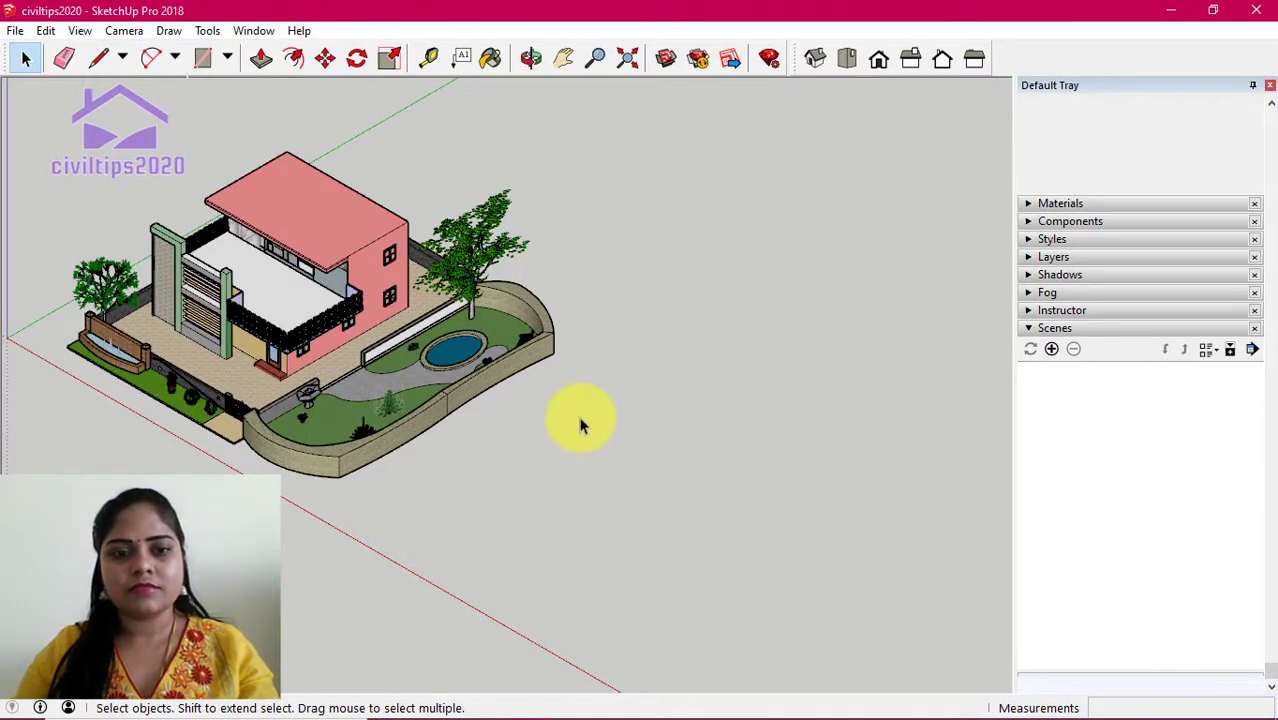
mouse_move(580, 425)
middle_mouse_down()
mouse_move(644, 364)
mouse_move(884, 362)
middle_mouse_up()
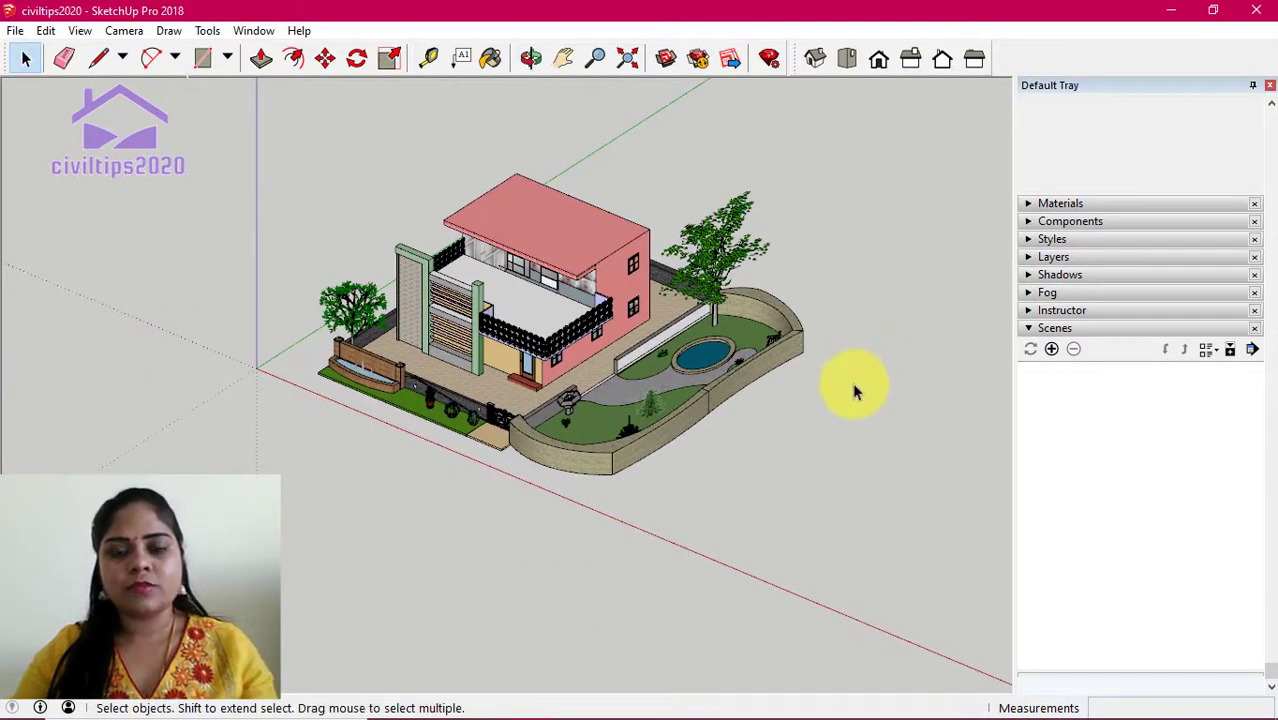
mouse_move(849, 390)
middle_mouse_down("shift")
mouse_move(868, 377)
mouse_move(821, 380)
mouse_move(810, 300)
middle_mouse_up("shift")
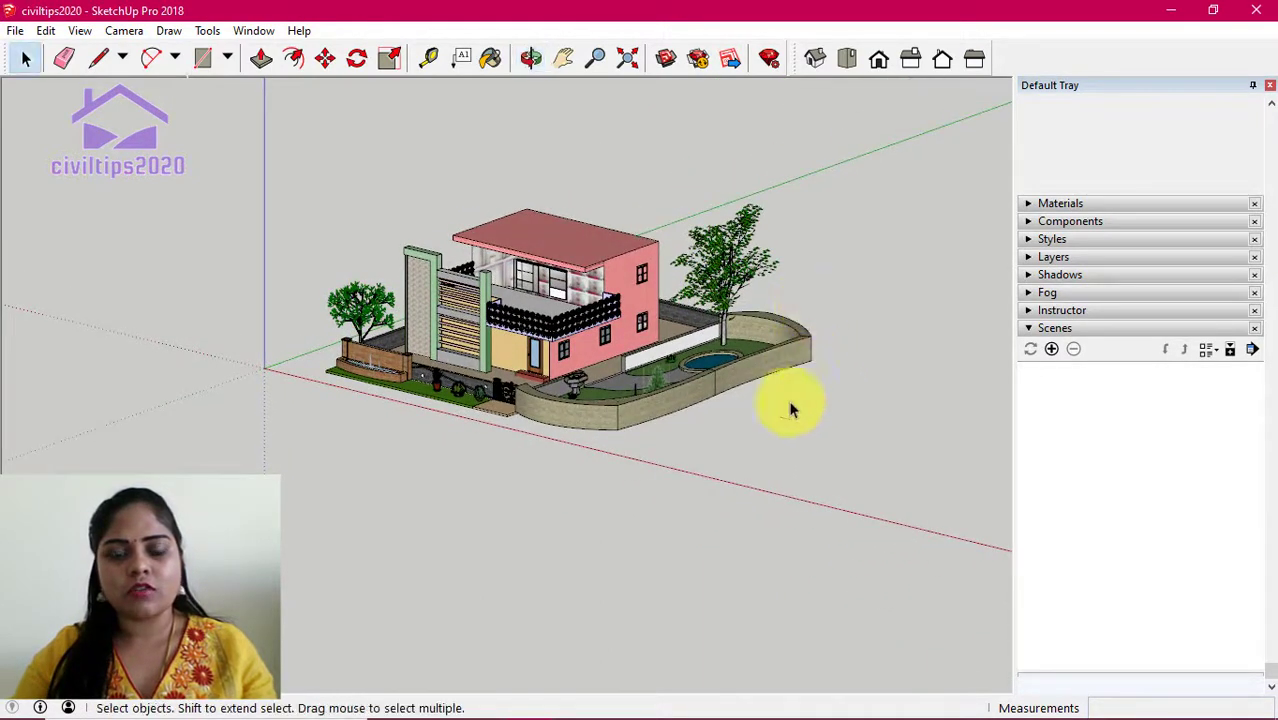
scroll(752, 441, "up", 2)
mouse_move(750, 422)
middle_mouse_down()
mouse_move(784, 427)
mouse_move(719, 425)
mouse_move(765, 432)
mouse_move(752, 429)
mouse_move(789, 500)
middle_mouse_up()
scroll(794, 483, "up", 2)
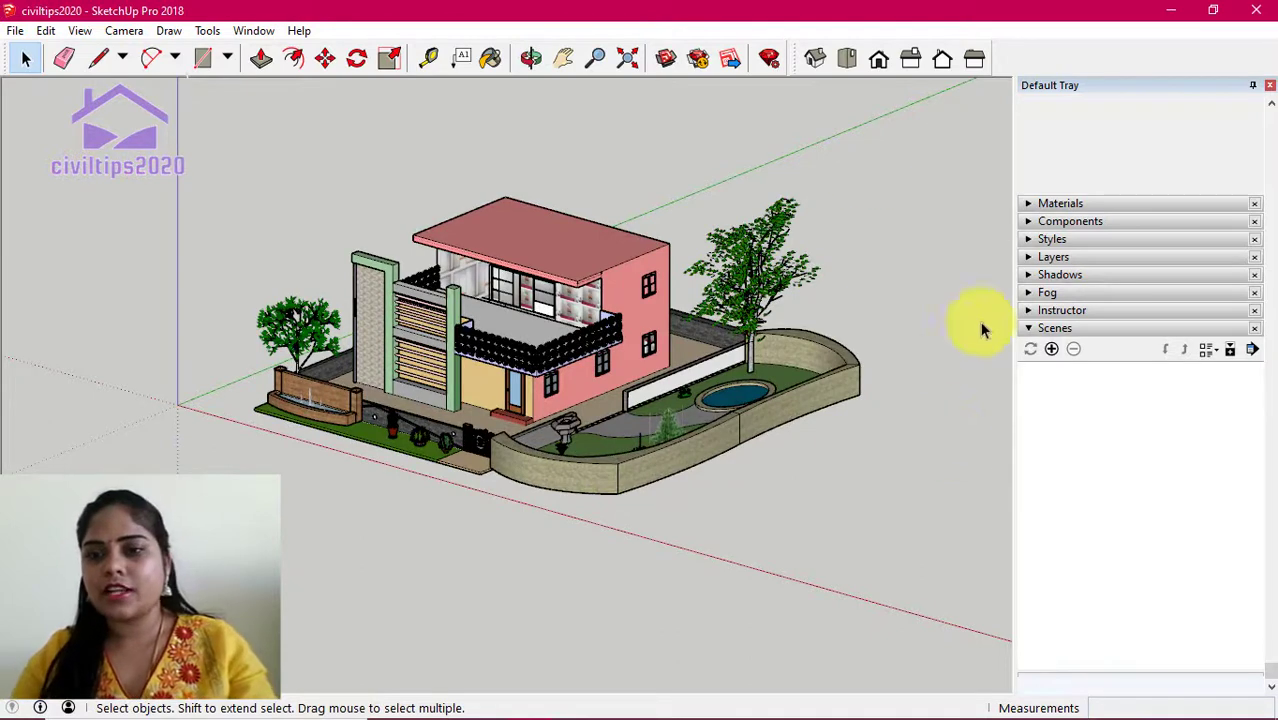
- Add the framed isometric view as Scene 1 and resize the Scenes panel
left_click(1051, 349)
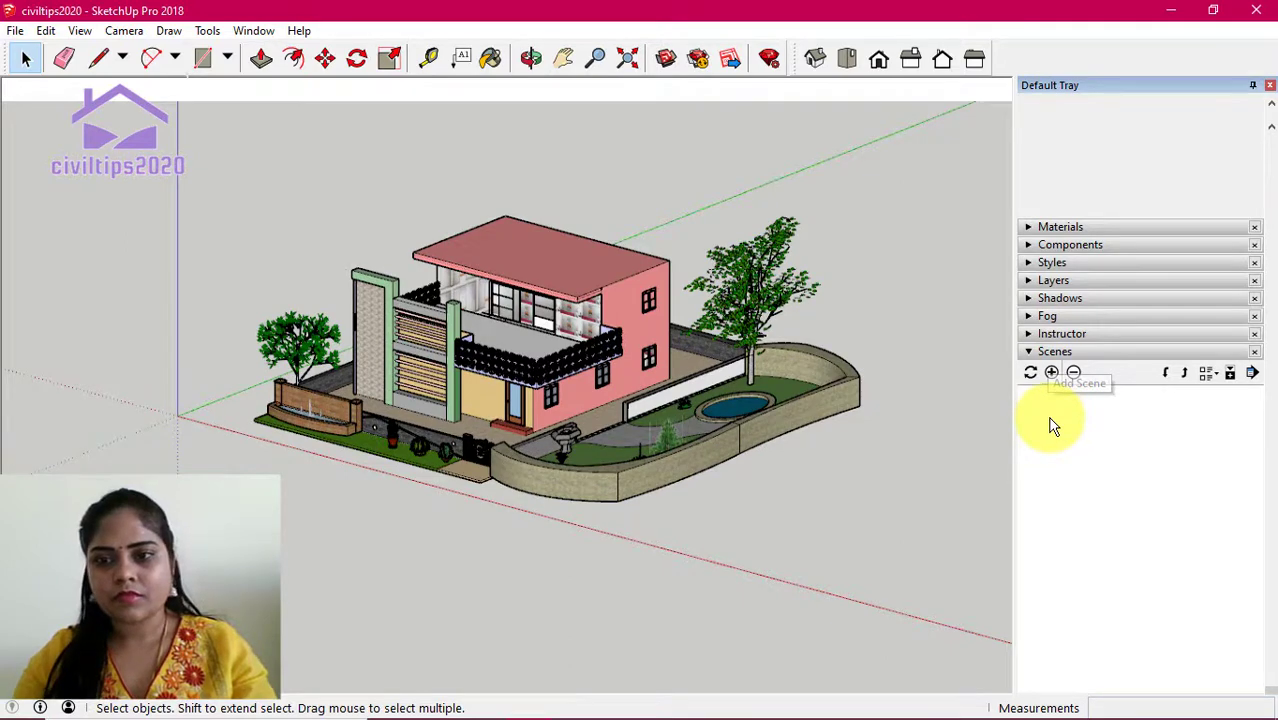
left_click(1051, 371)
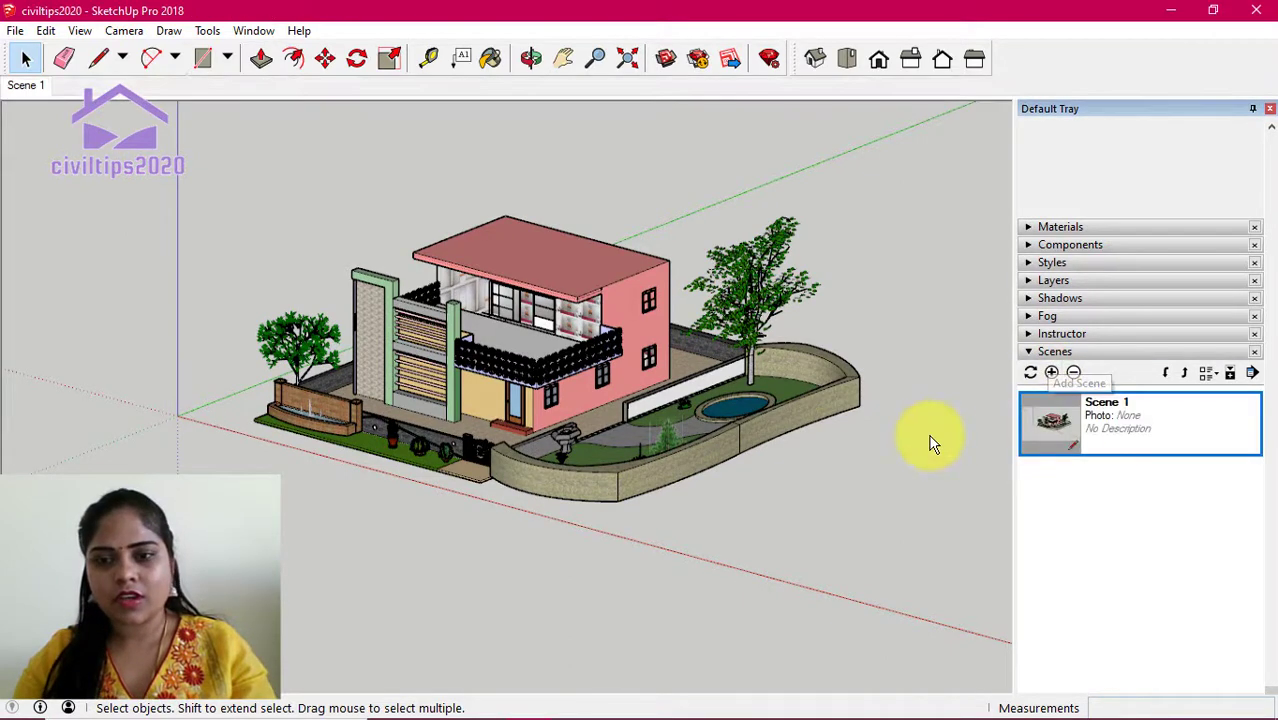
double_click(1095, 450)
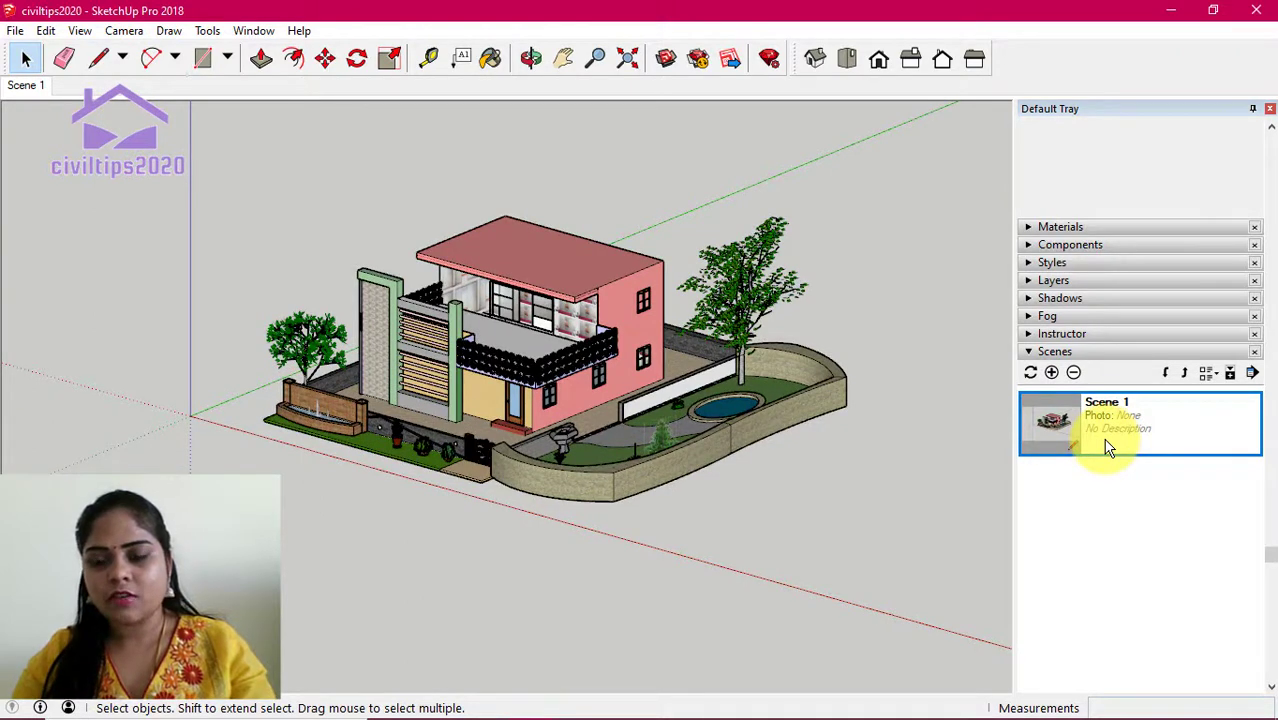
scroll(1109, 469, "down", 1)
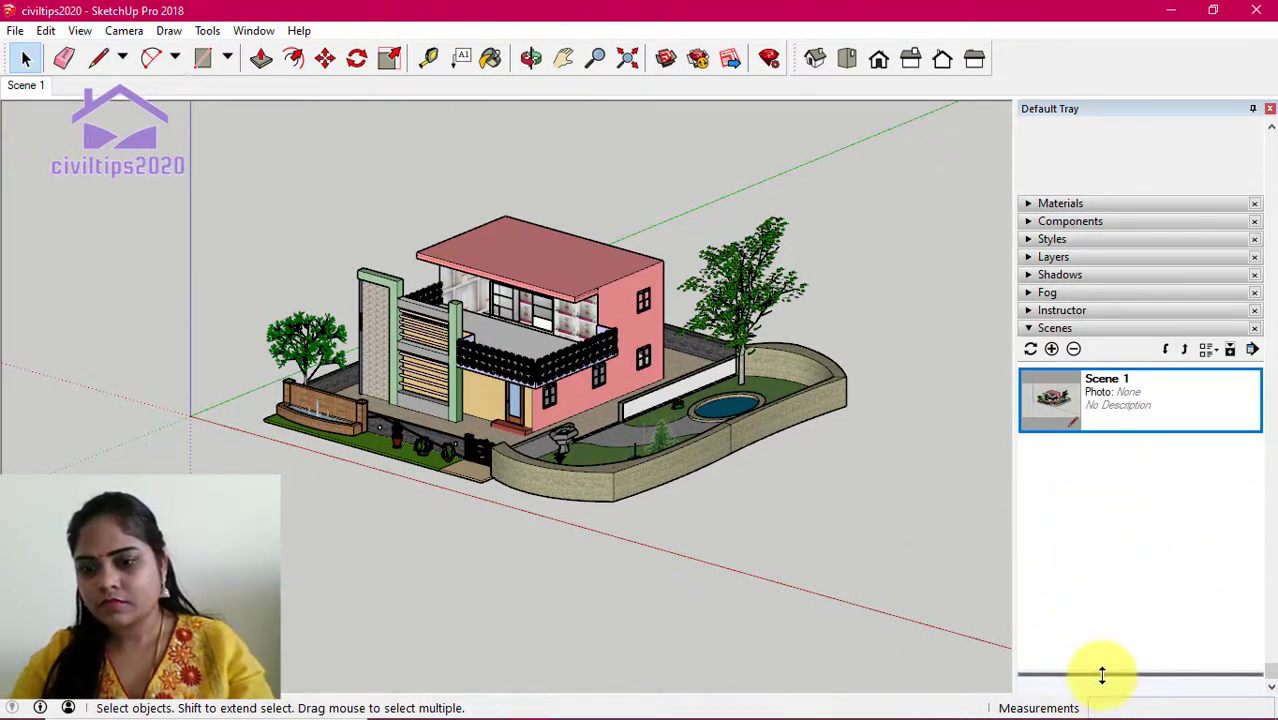
left_click_drag(1101, 676, 1101, 686)
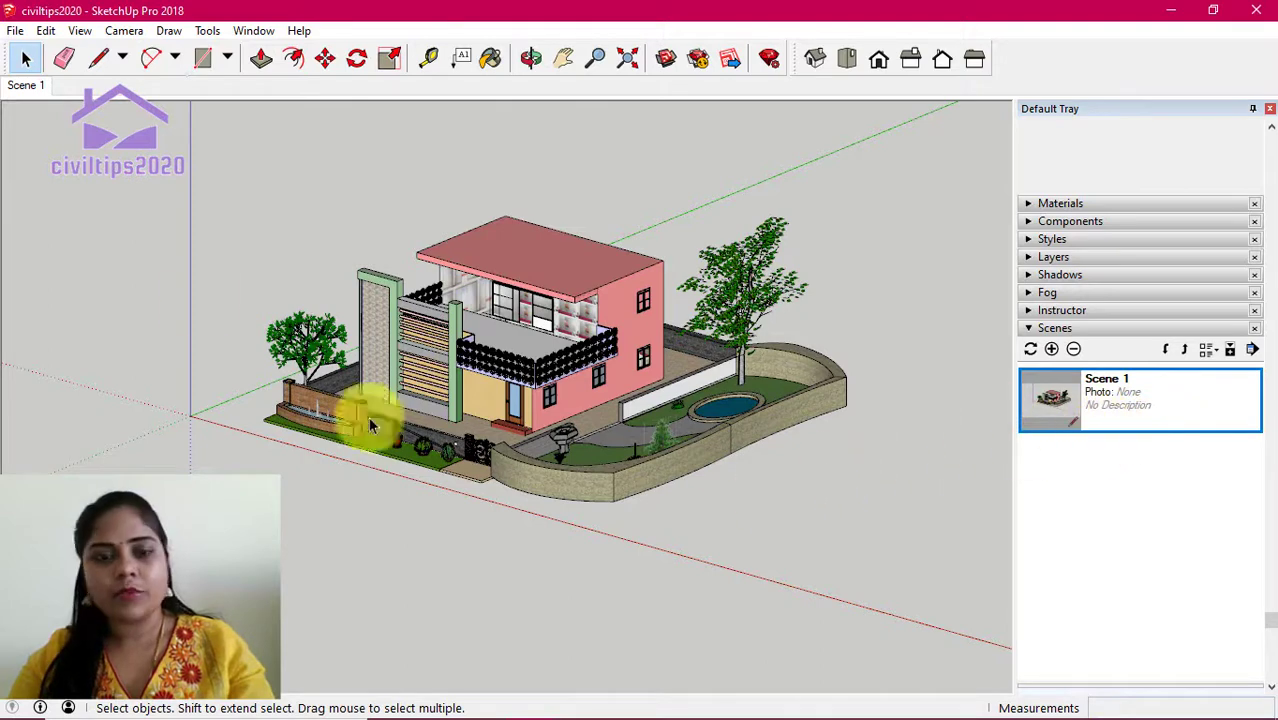
- Switch to the Top standard view with parallel projection
left_click(124, 30)
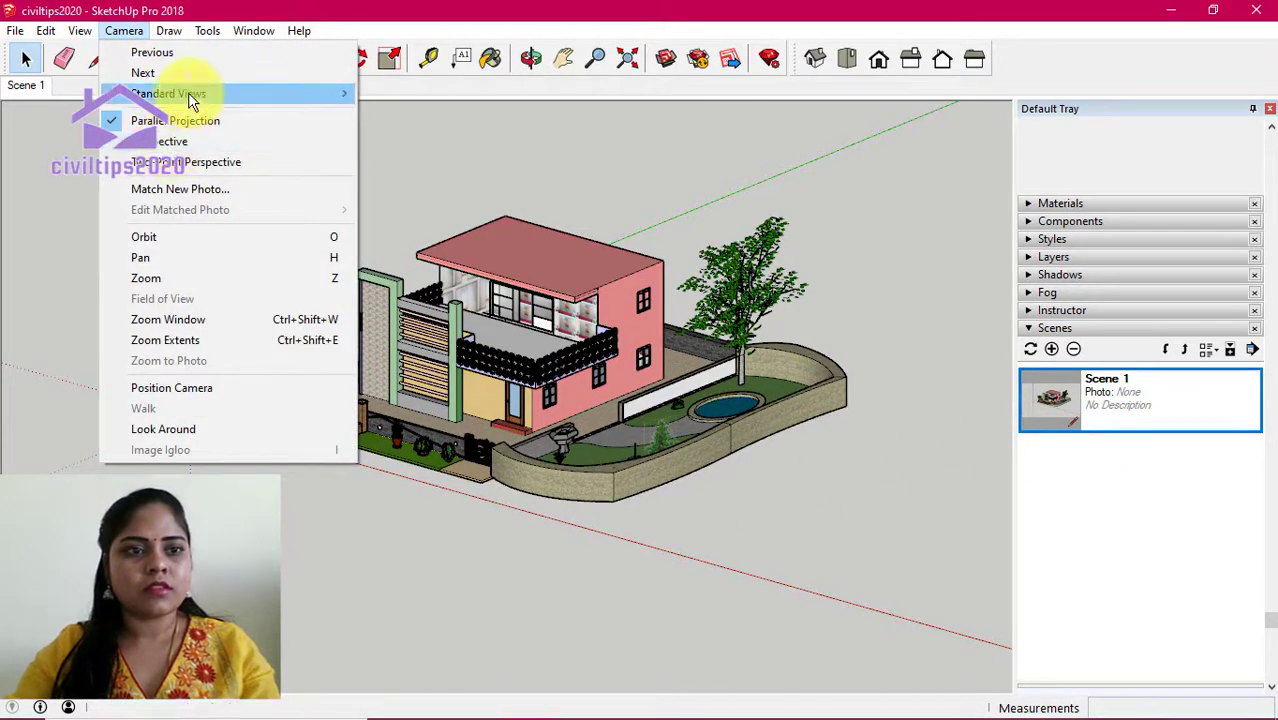
mouse_move(168, 93)
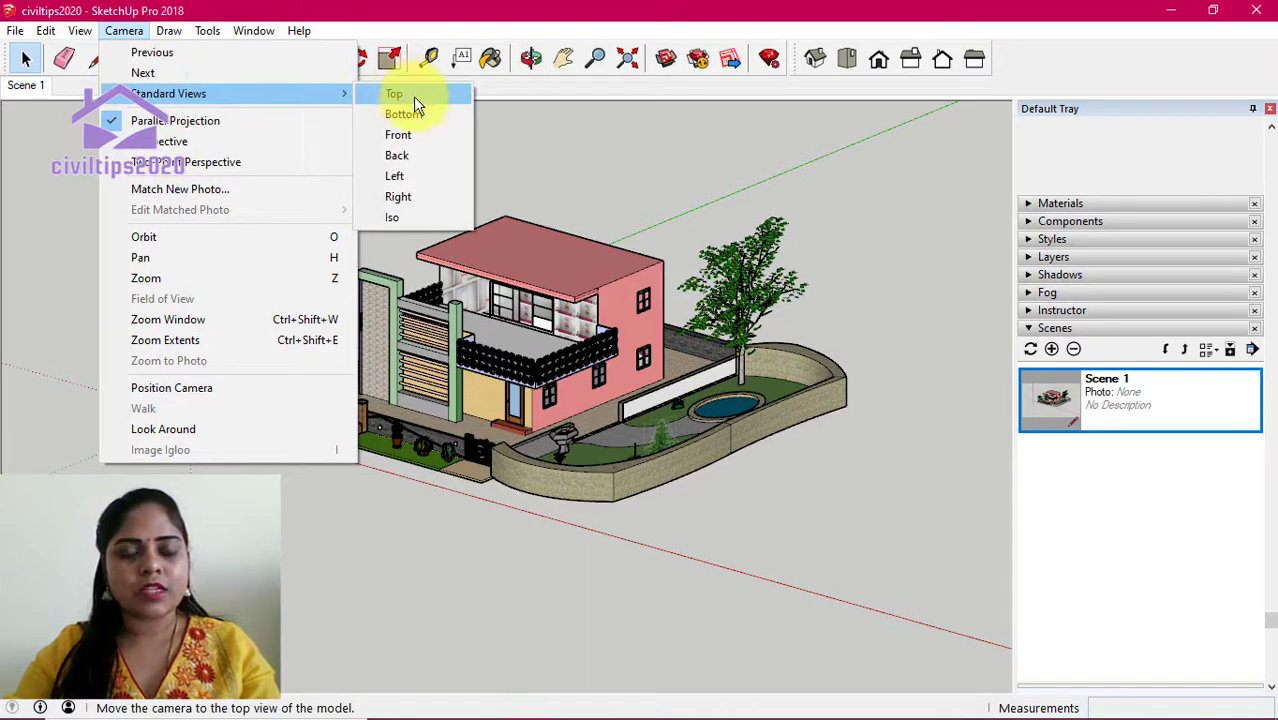
left_click(413, 96)
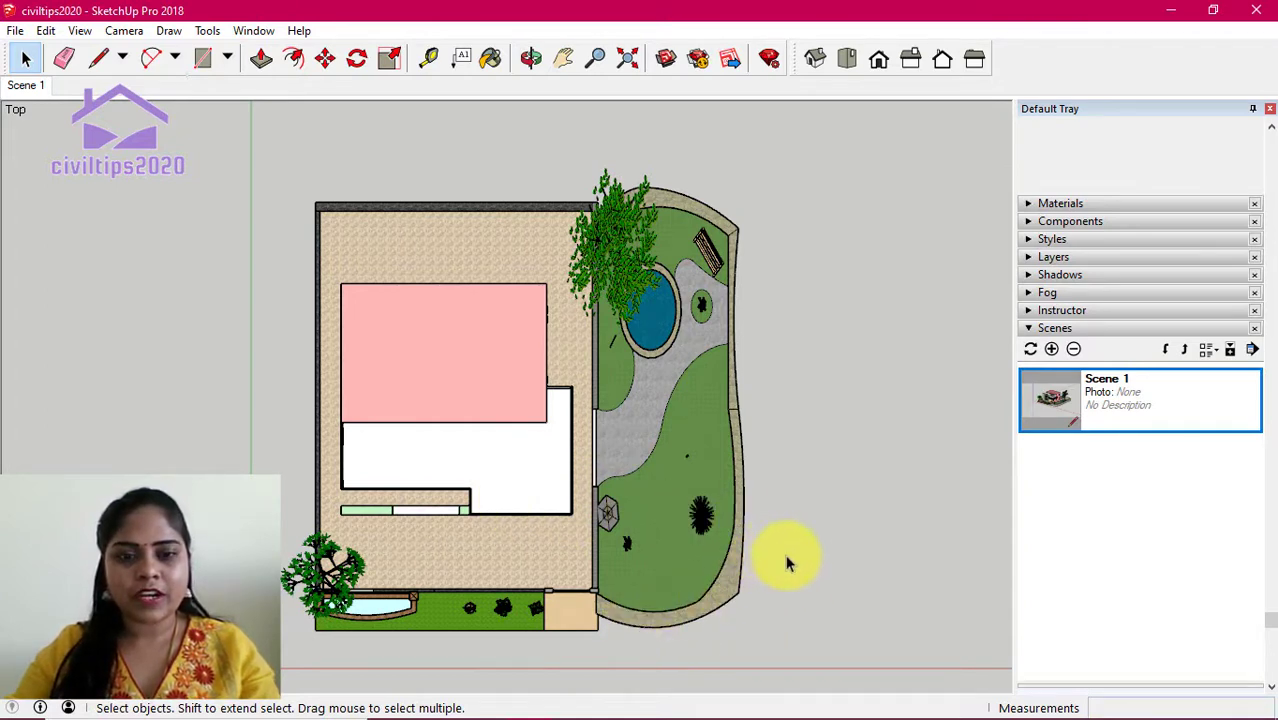
left_click(124, 32)
mouse_move(168, 93)
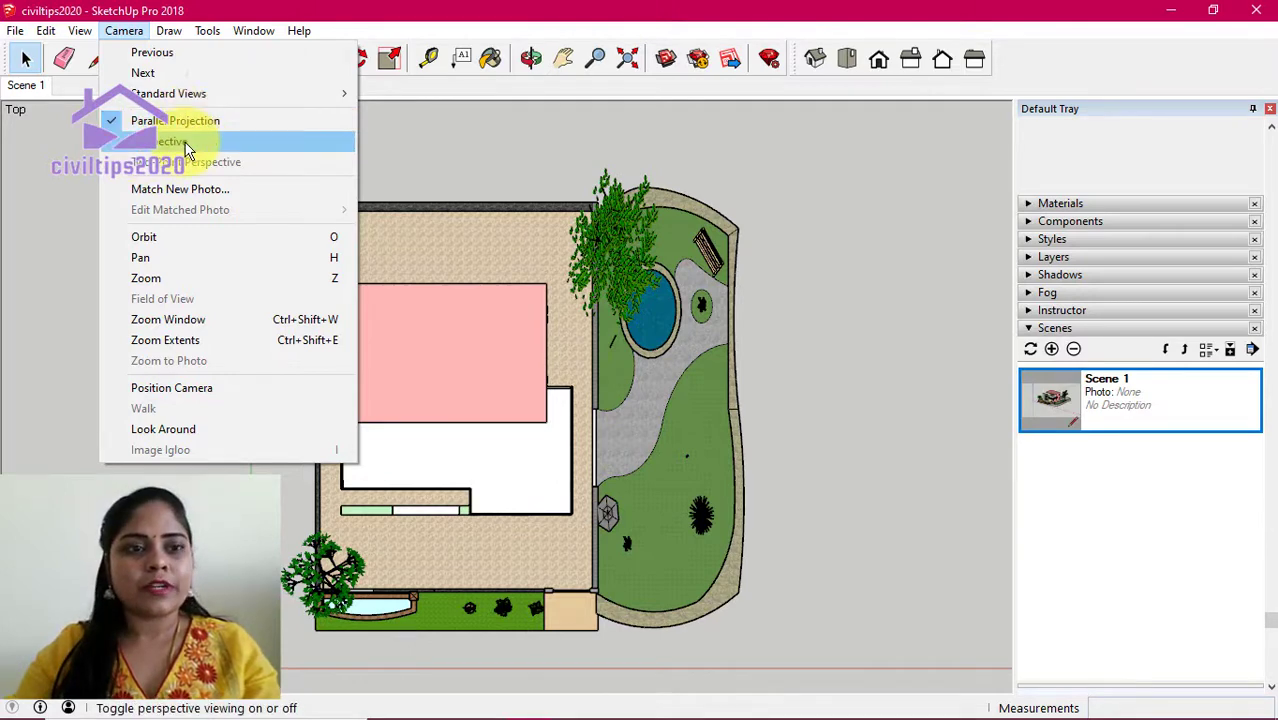
left_click(188, 142)
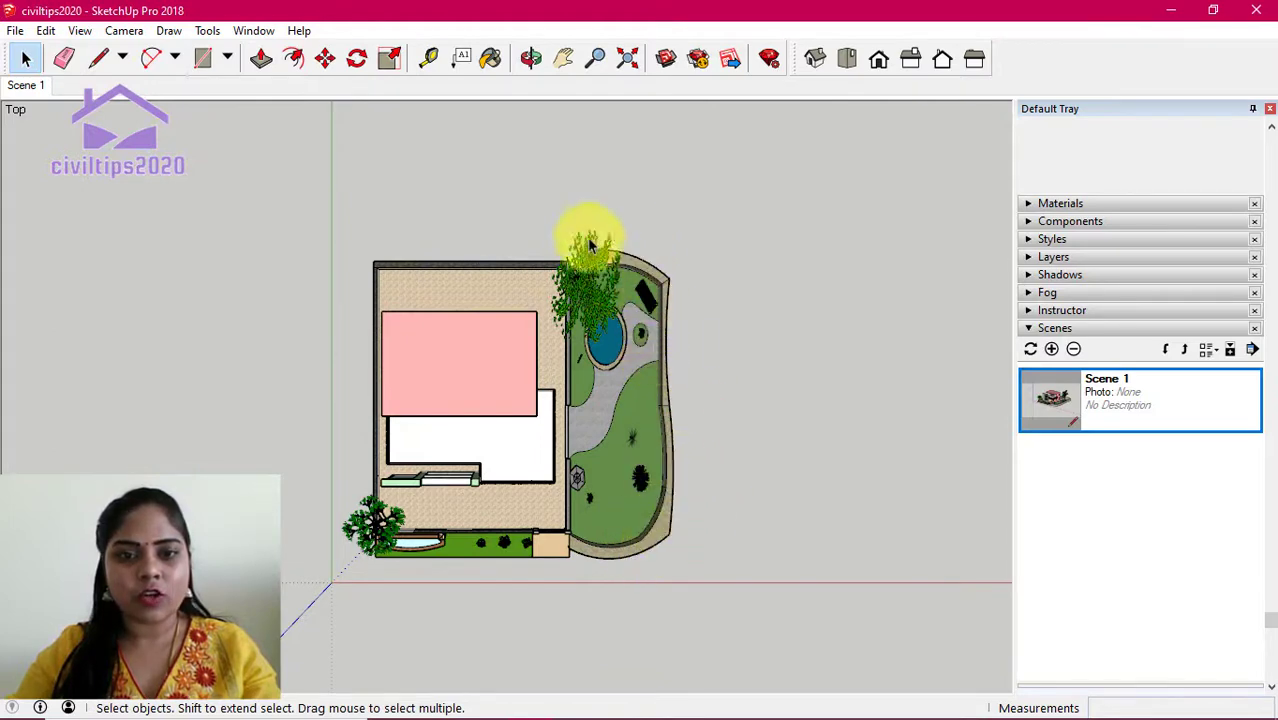
left_click(124, 31)
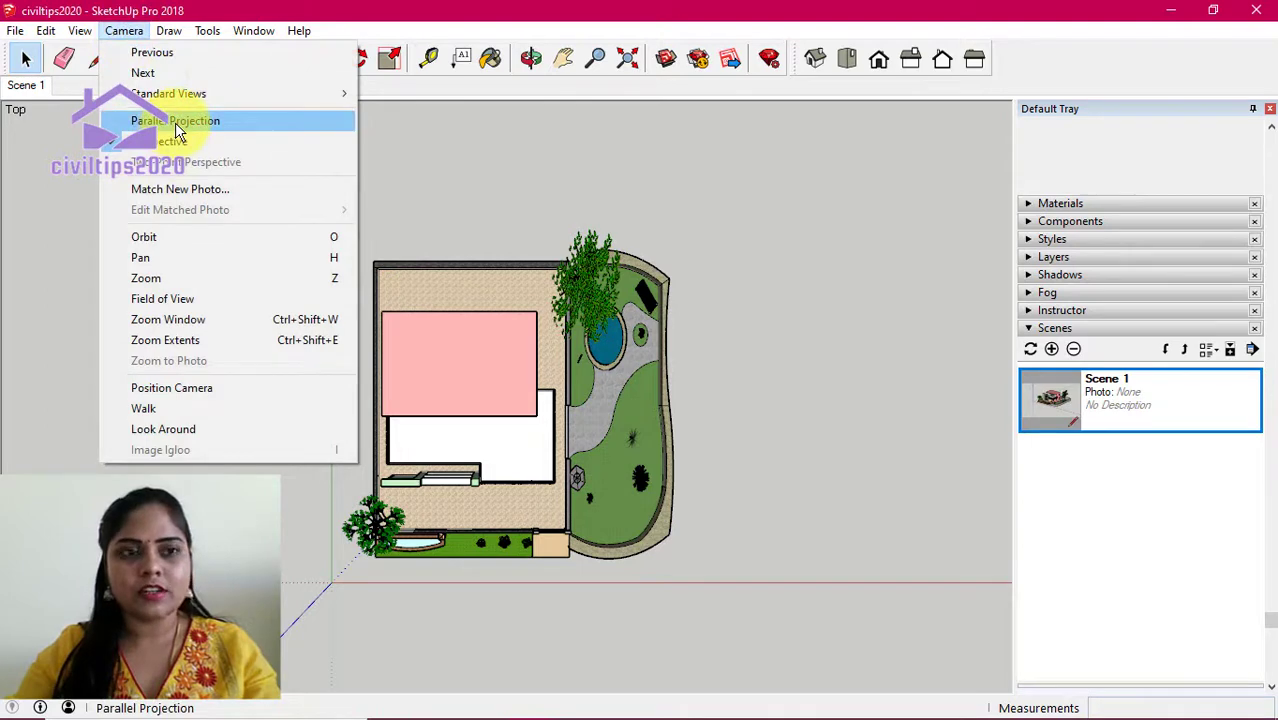
left_click(175, 122)
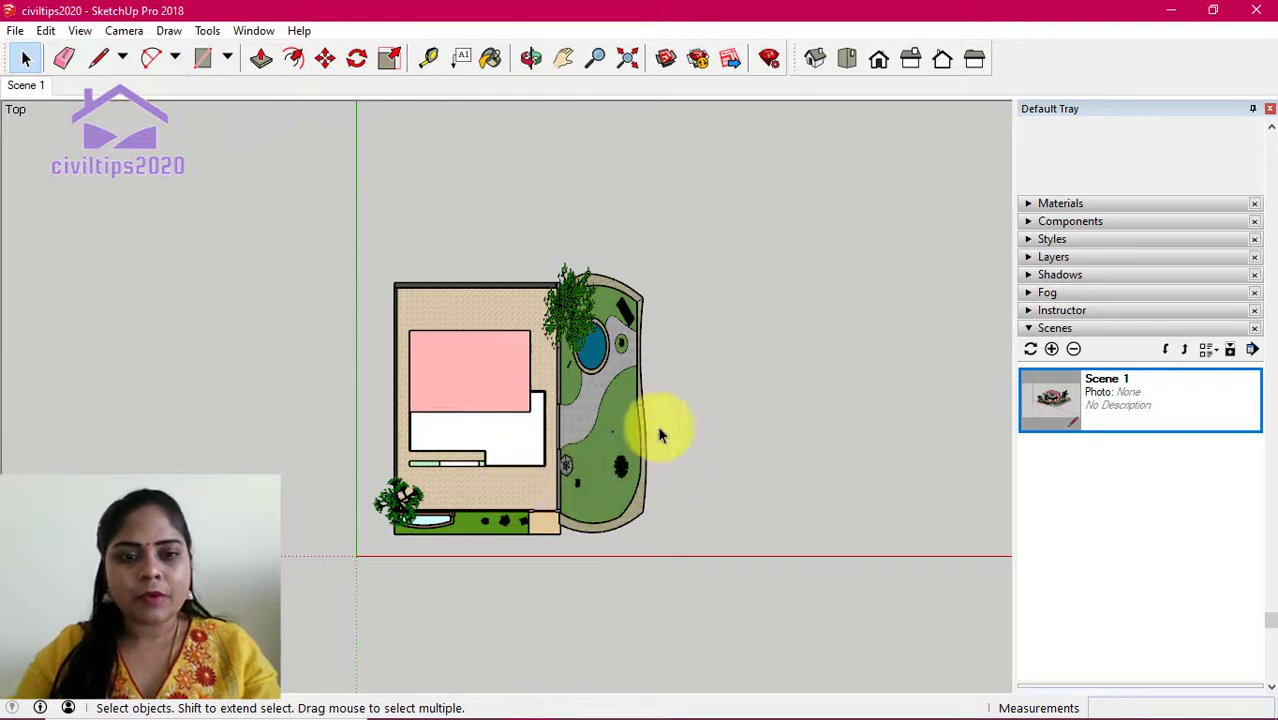
- Zoom in and pan until the whole house and garden plan is centred
scroll(690, 397, "up", 1)
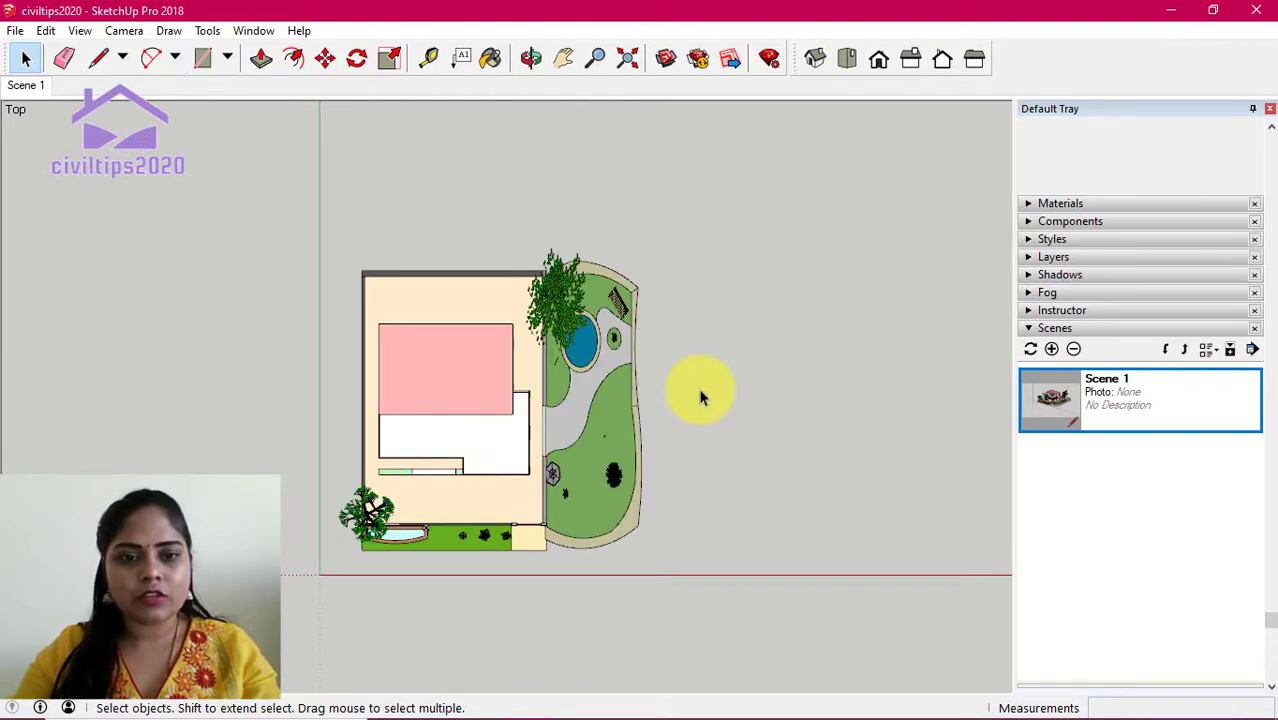
scroll(700, 395, "up", 1)
scroll(700, 396, "up", 1)
scroll(682, 397, "up", 1)
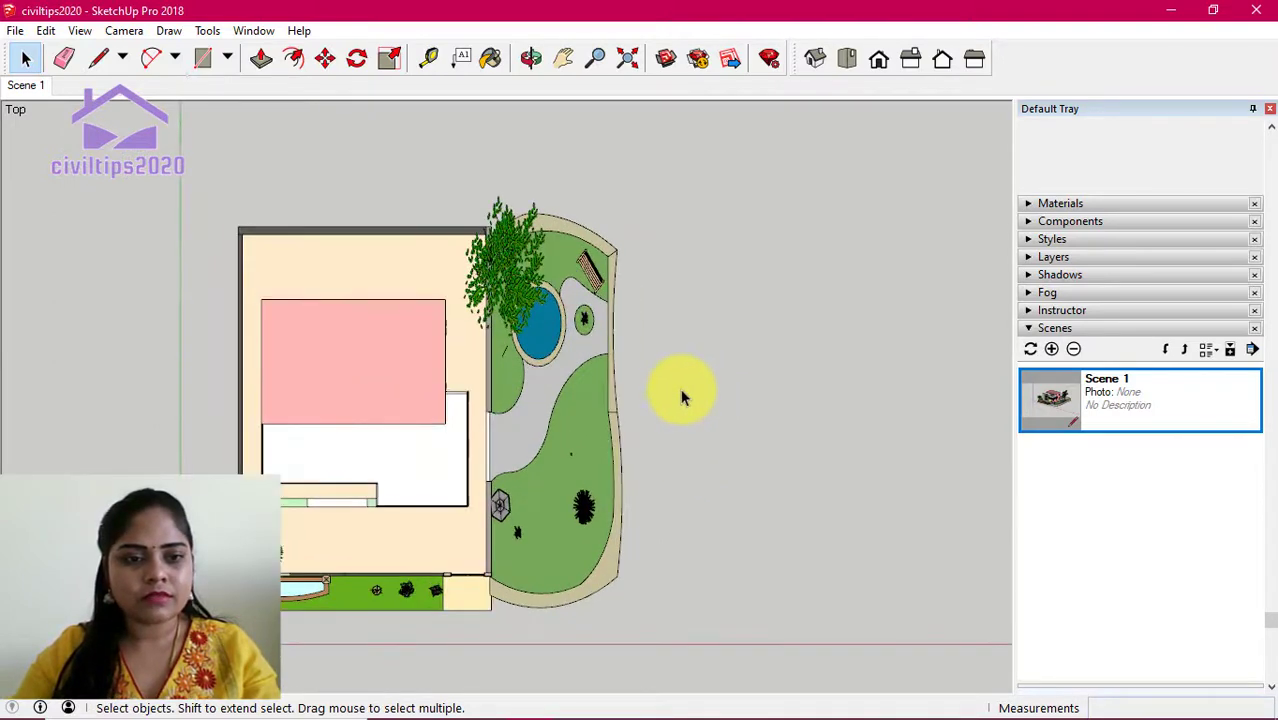
scroll(670, 403, "up", 1)
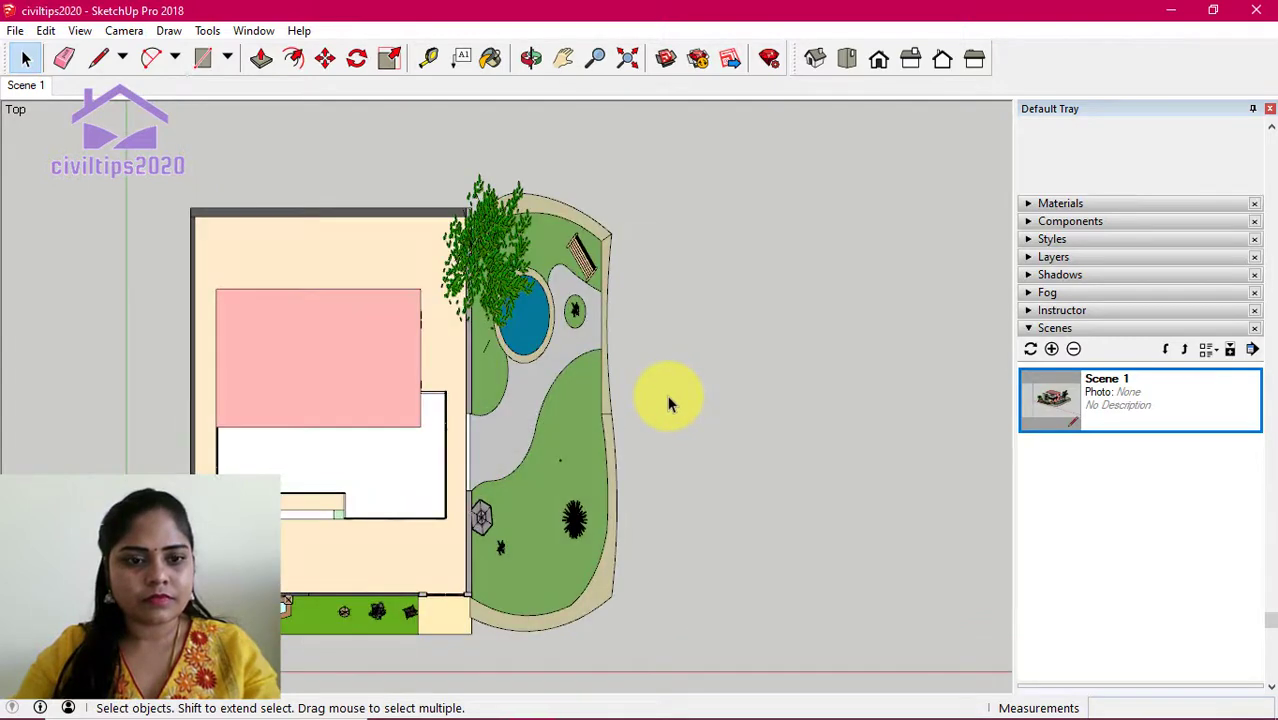
scroll(670, 403, "down", 1)
middle_click_drag(722, 379, 850, 357, "shift")
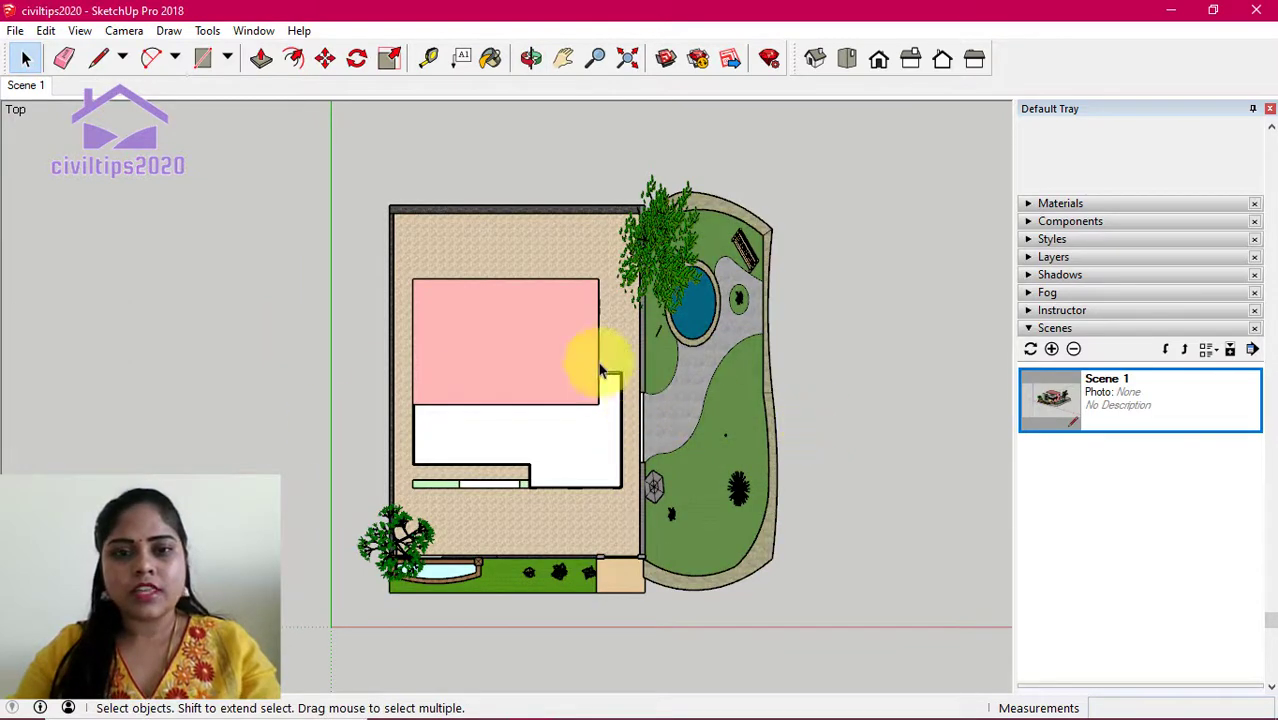
- Add the top plan as Scene 2 and update its scene thumbnail
left_click(1052, 350)
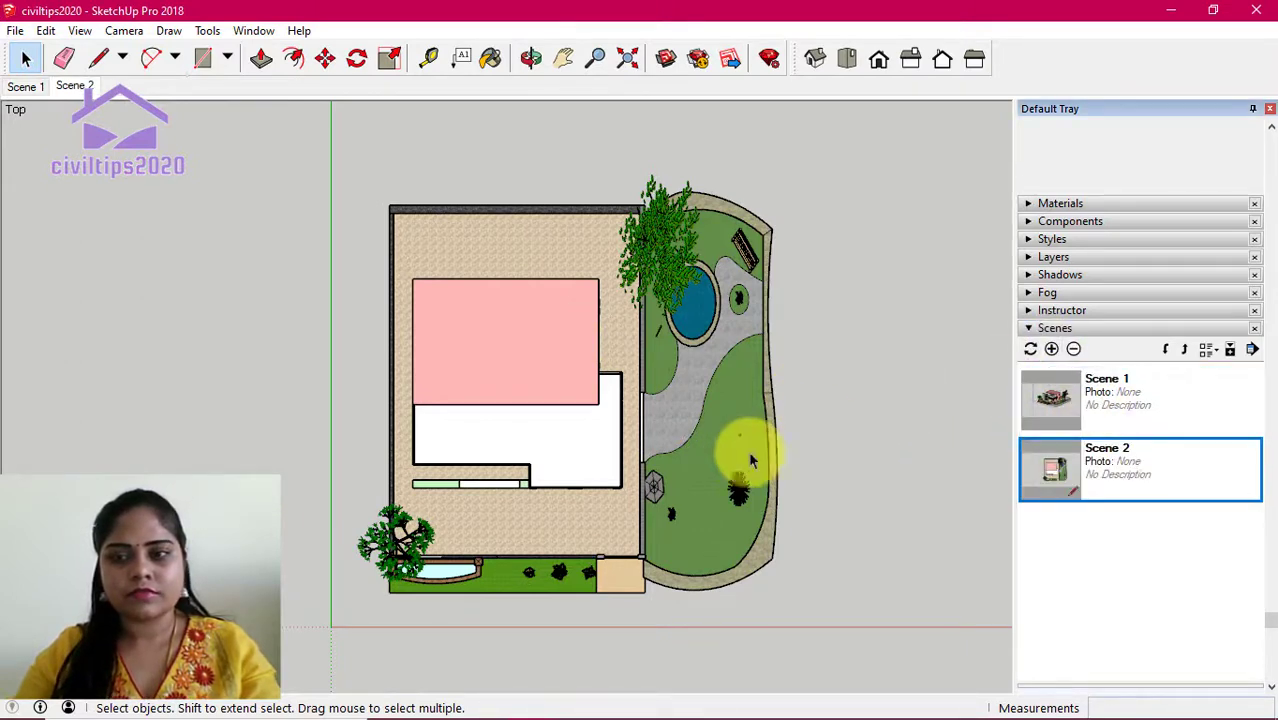
right_click(1128, 485)
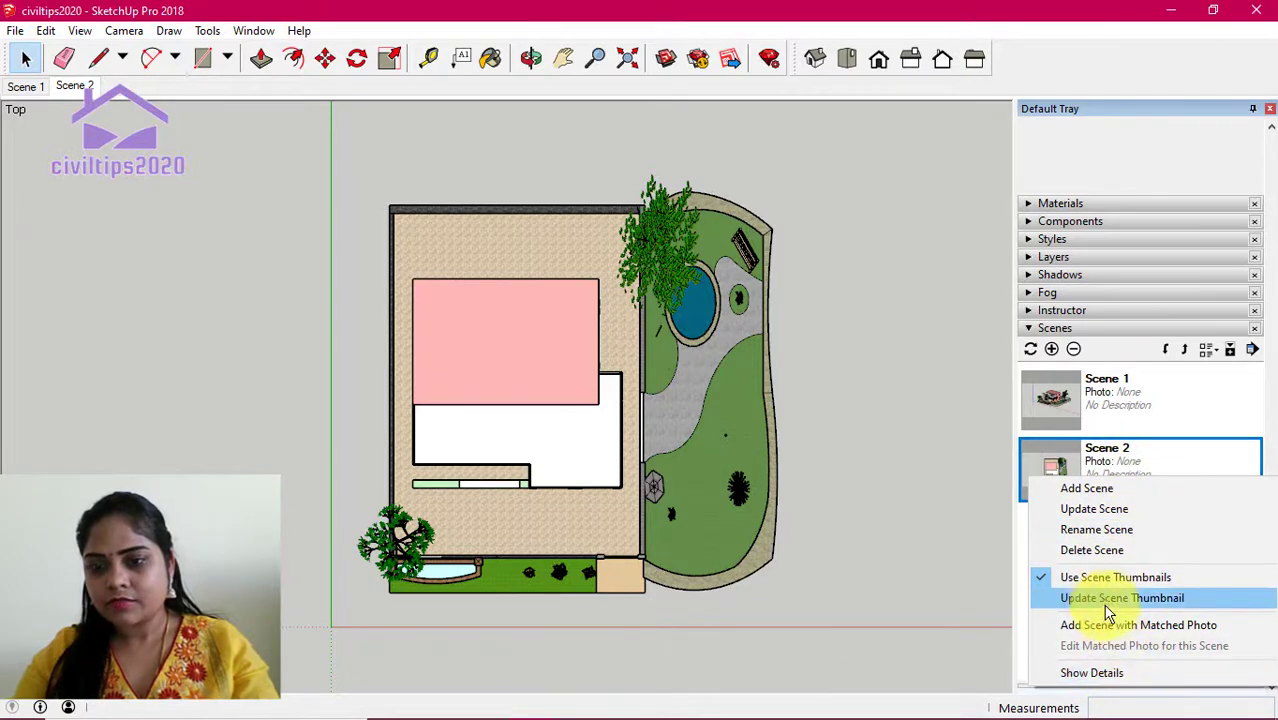
left_click(1094, 508)
left_click(124, 30)
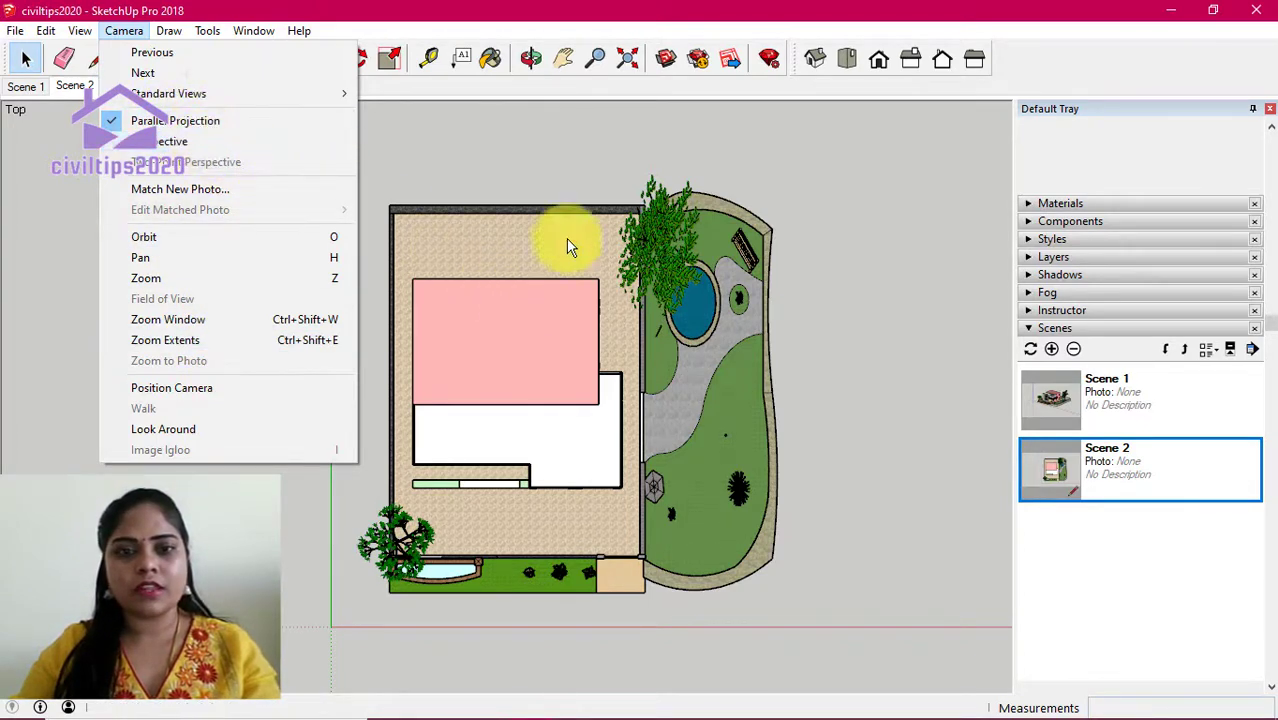
- Switch to the Front view in perspective, zoom to fit, and save it as Scene 3
left_click(875, 210)
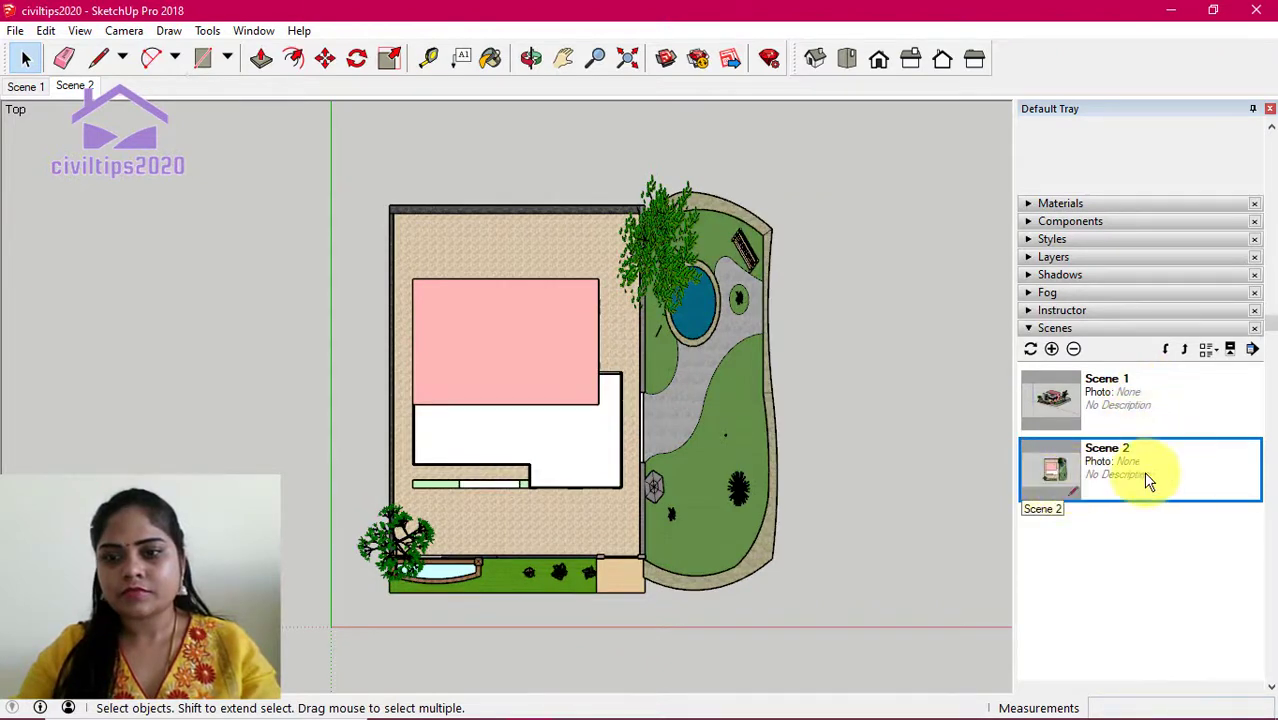
left_click(110, 31)
mouse_move(168, 93)
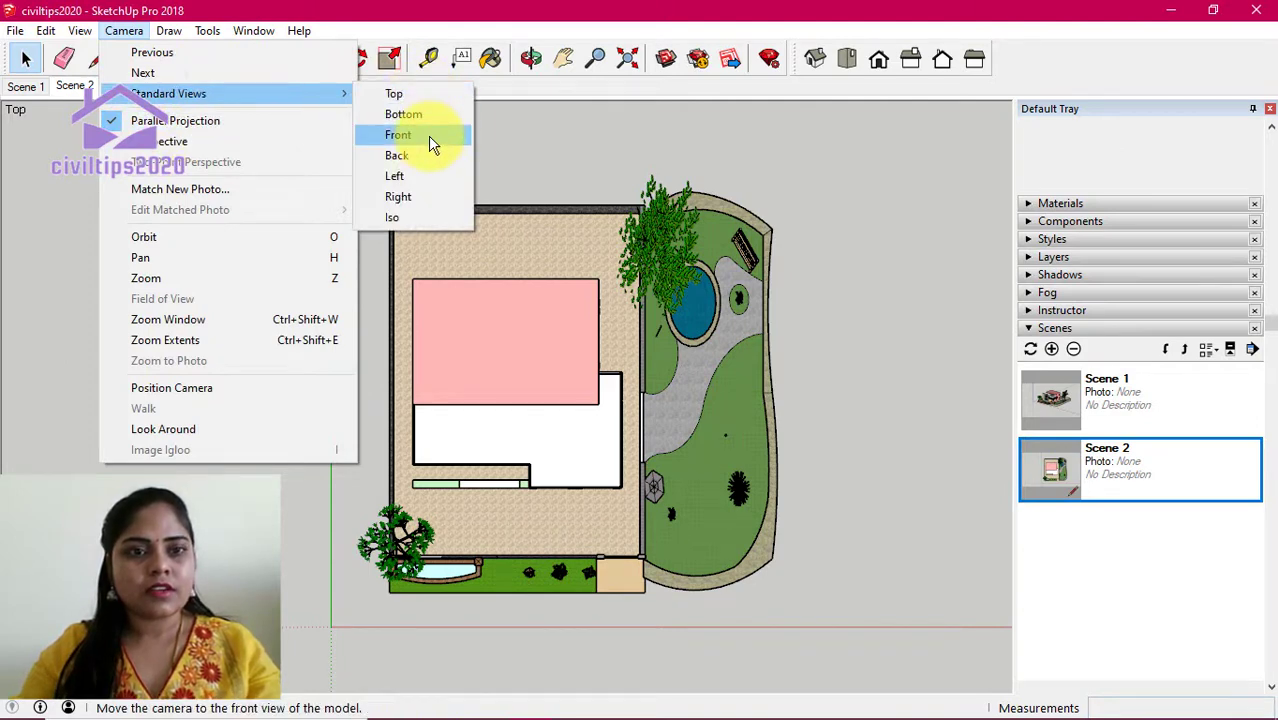
left_click(430, 140)
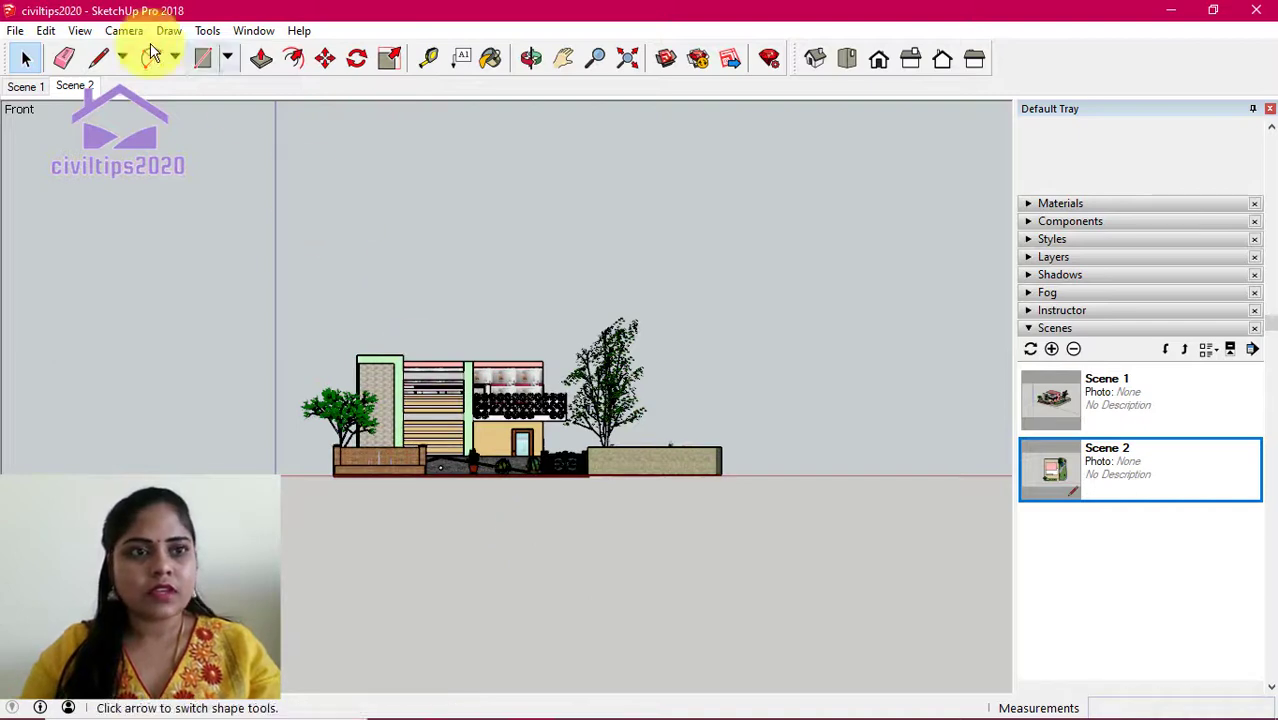
left_click(124, 31)
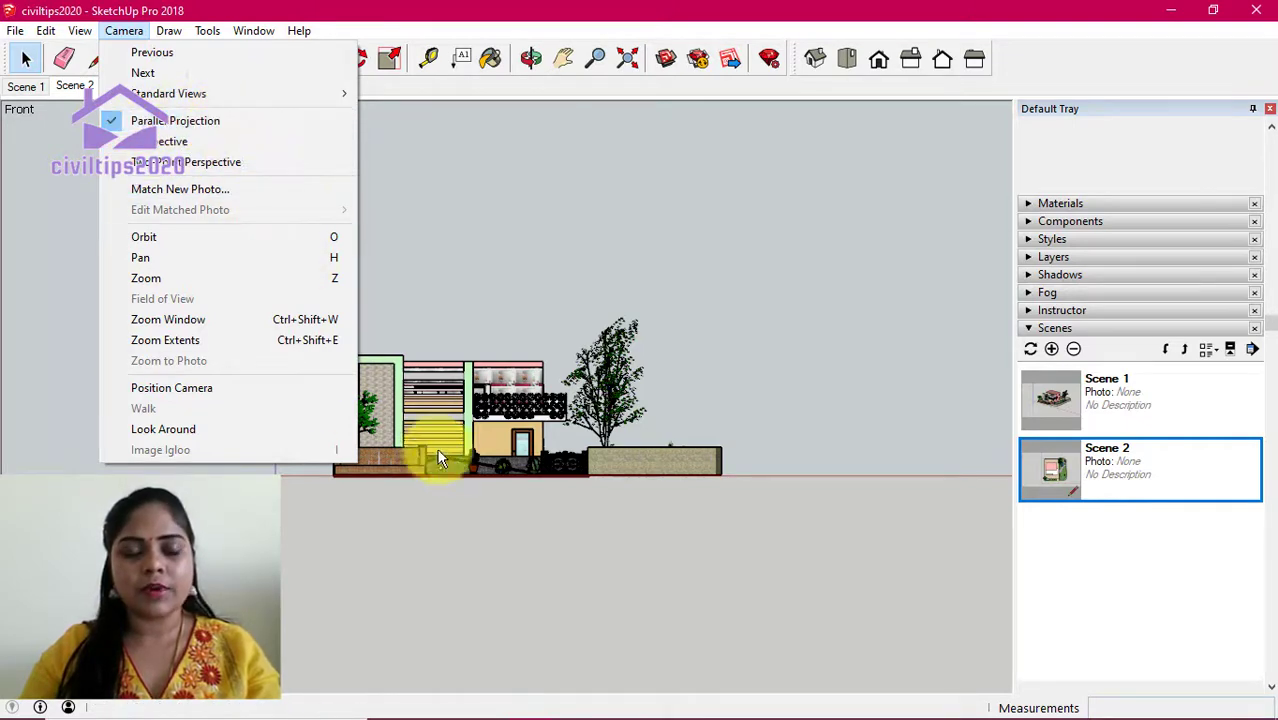
left_click(218, 139)
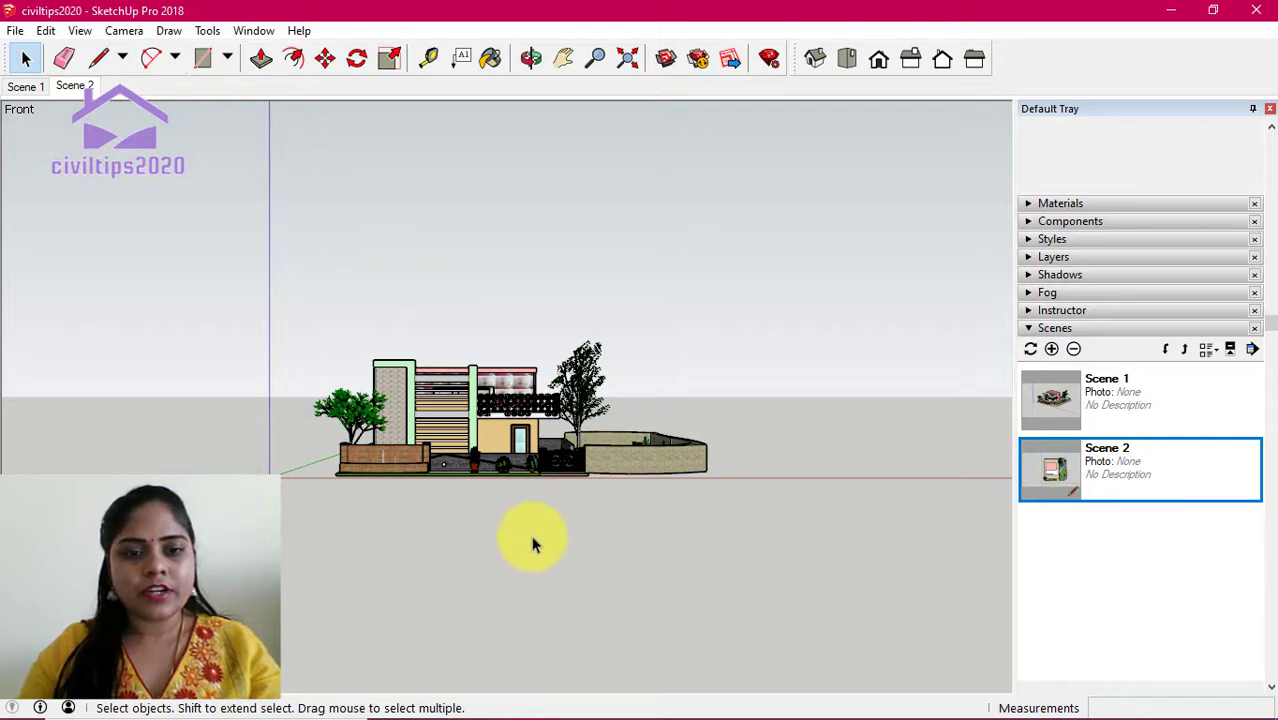
scroll(531, 535, "up", 2)
scroll(536, 538, "up", 2)
scroll(538, 540, "down", 2)
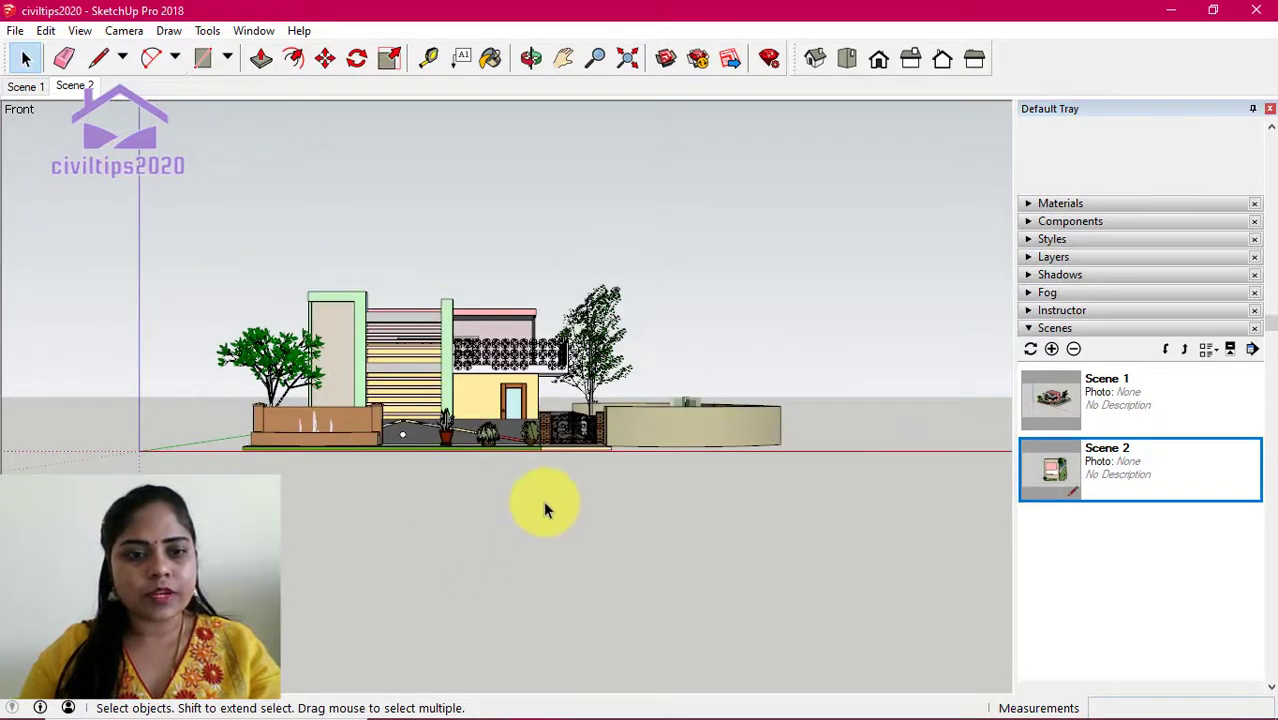
scroll(538, 500, "up", 1)
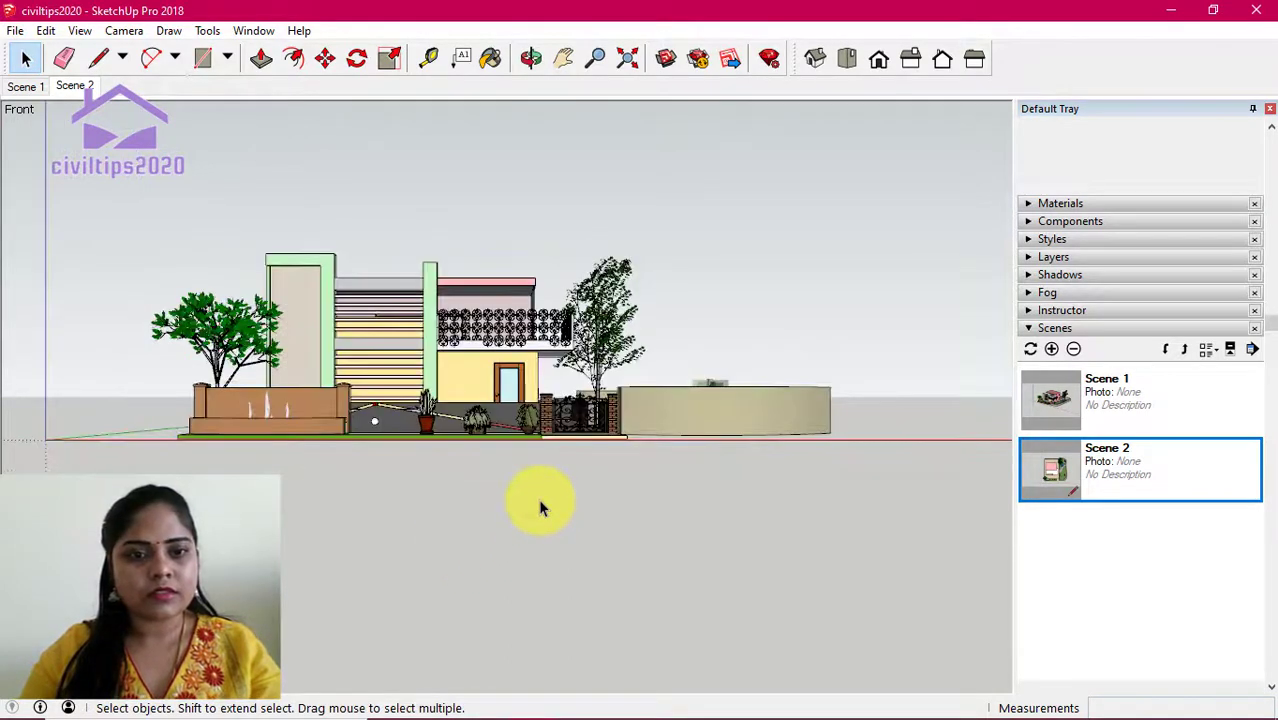
left_click(1052, 349)
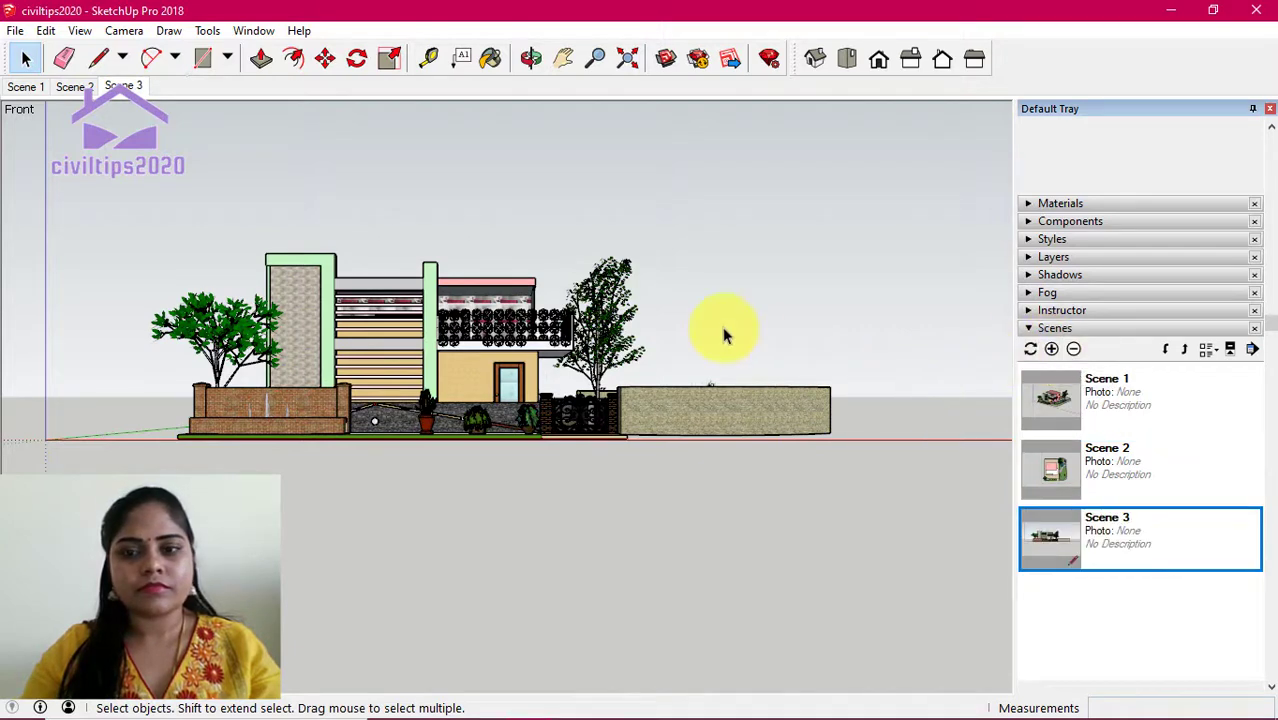
- Switch to the Right standard view and slide the house toward the centre
left_click(124, 34)
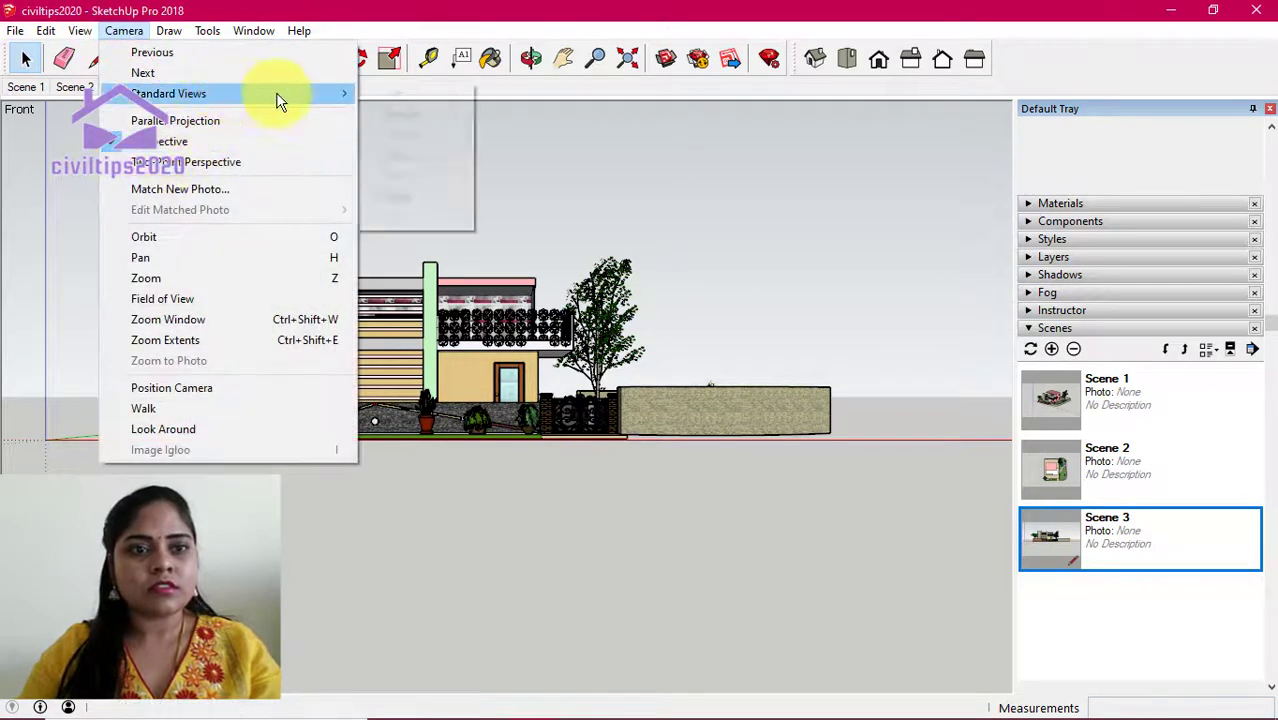
mouse_move(168, 93)
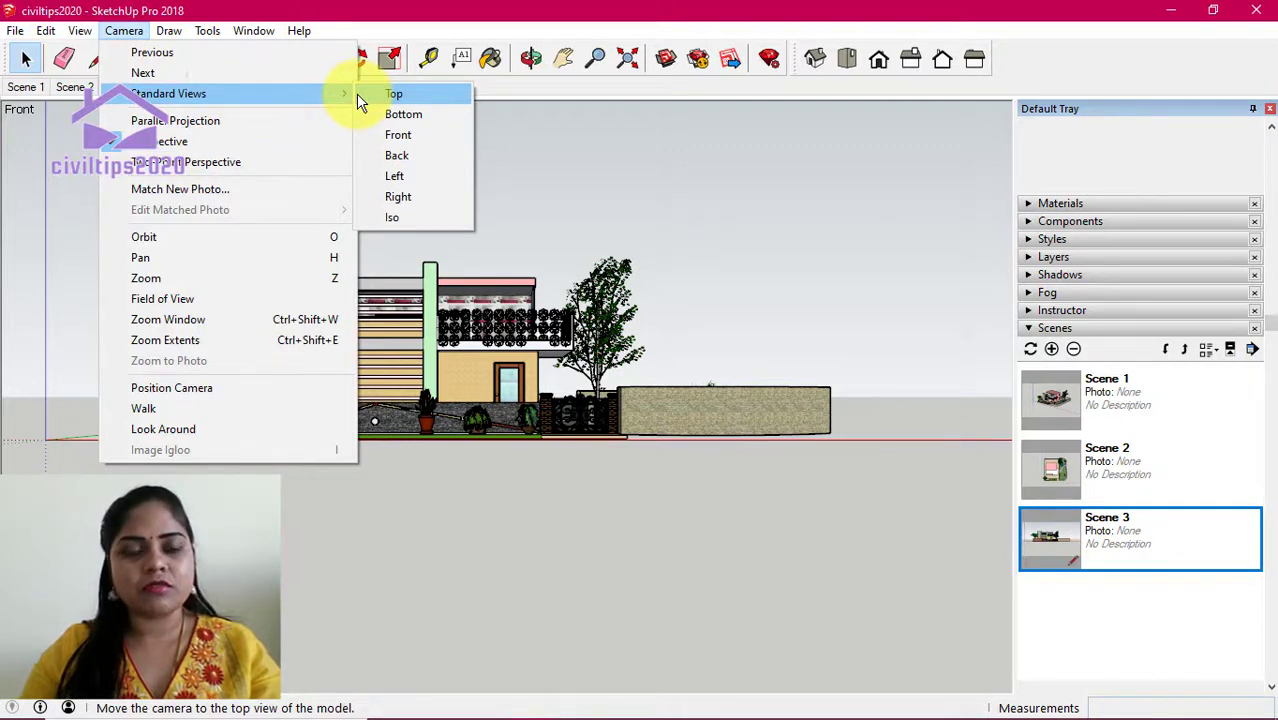
left_click(412, 114)
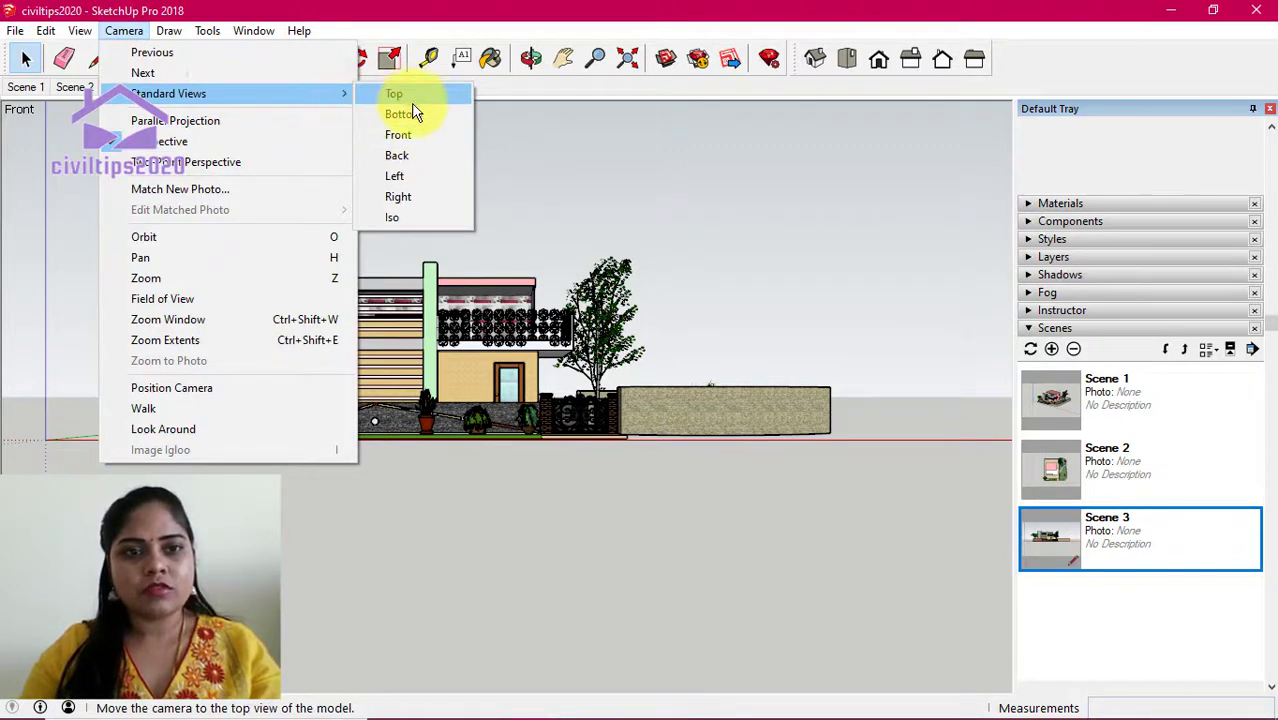
left_click(416, 207)
scroll(245, 470, "up", 1)
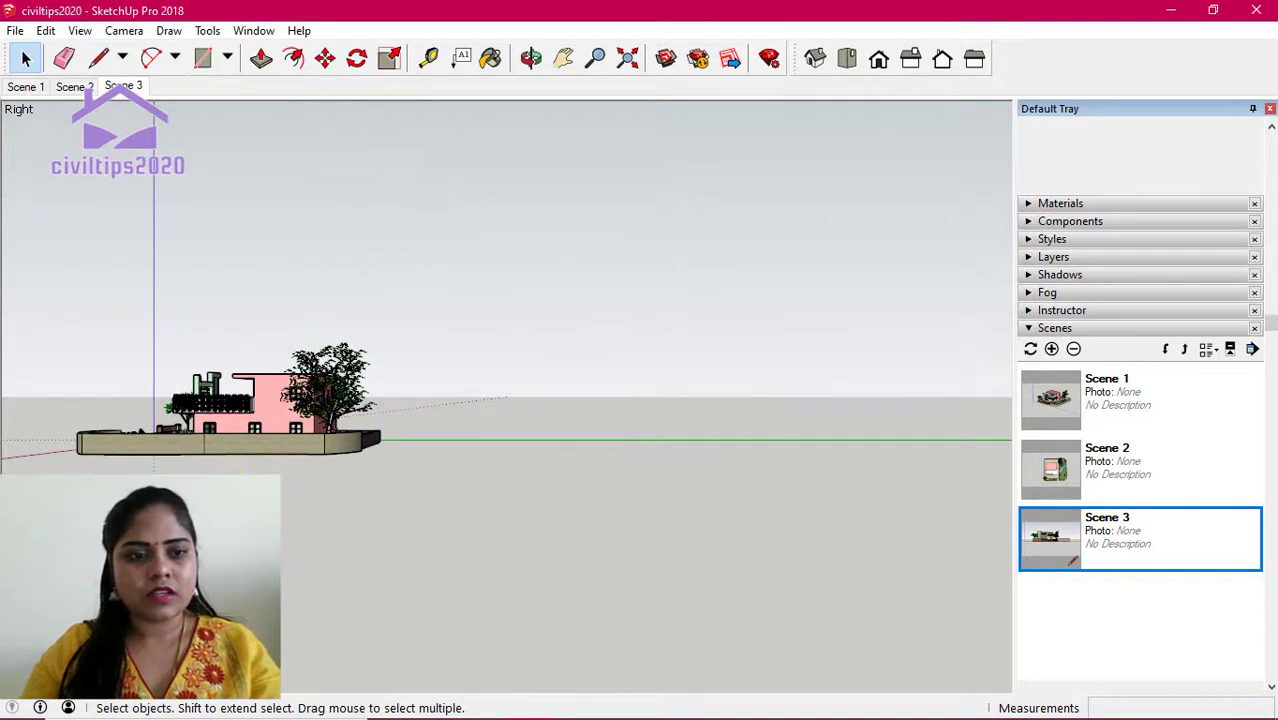
scroll(245, 470, "up", 1)
middle_click_drag(270, 490, 813, 516, "shift")
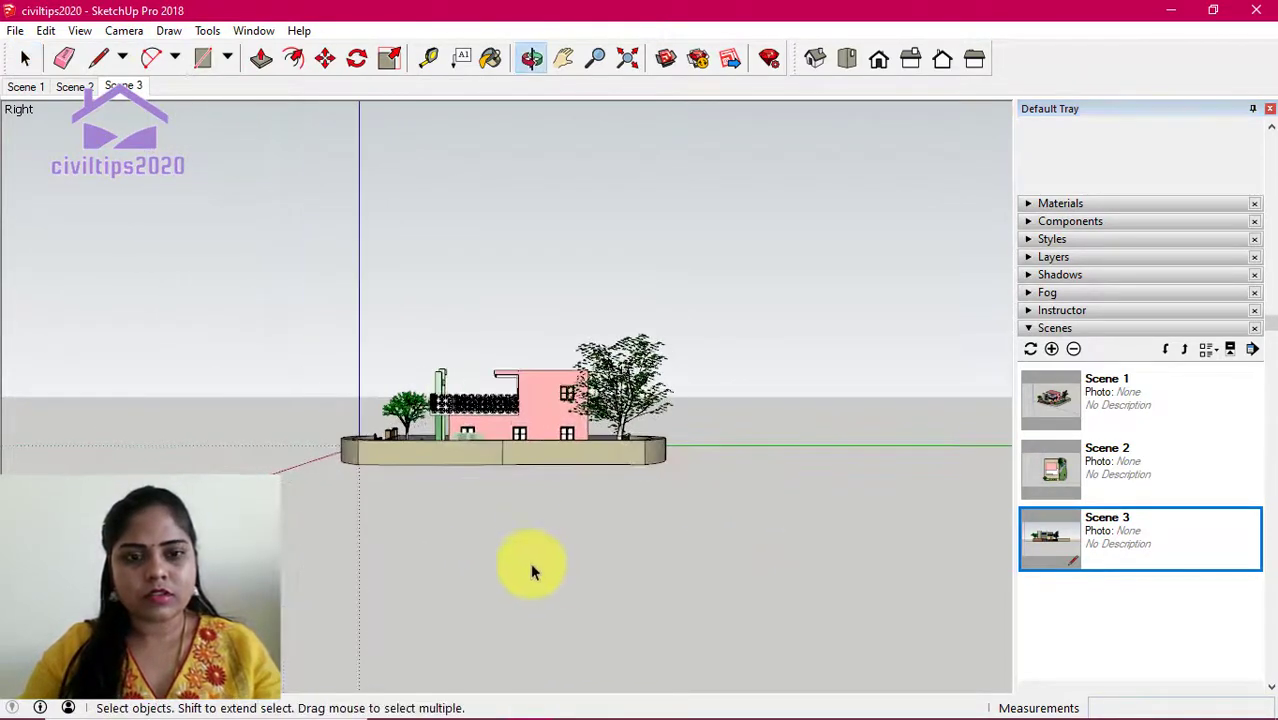
- Zoom in, tilt slightly from above, and save the right elevation as Scene 4
scroll(539, 515, "up", 2)
scroll(539, 514, "up", 1)
scroll(538, 501, "up", 1)
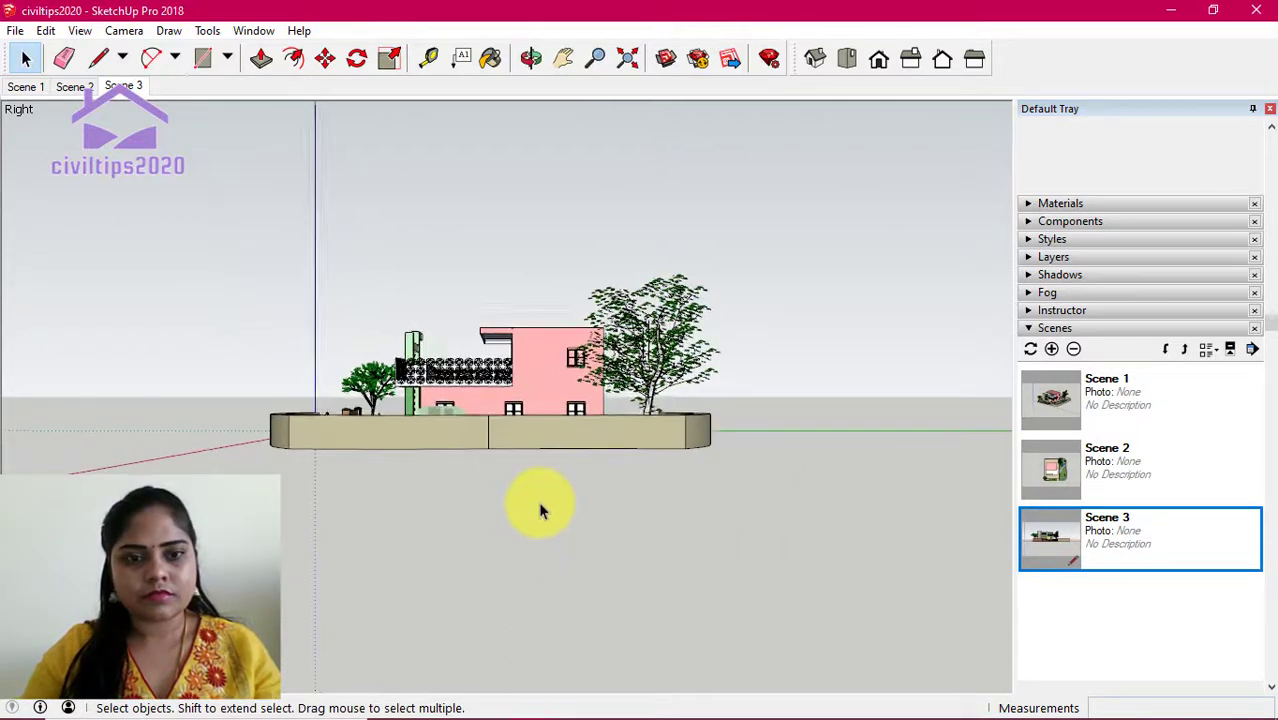
scroll(540, 499, "up", 1)
scroll(540, 498, "up", 1)
mouse_move(538, 500)
middle_mouse_down()
mouse_move(530, 490)
mouse_move(536, 521)
mouse_move(530, 507)
middle_mouse_up()
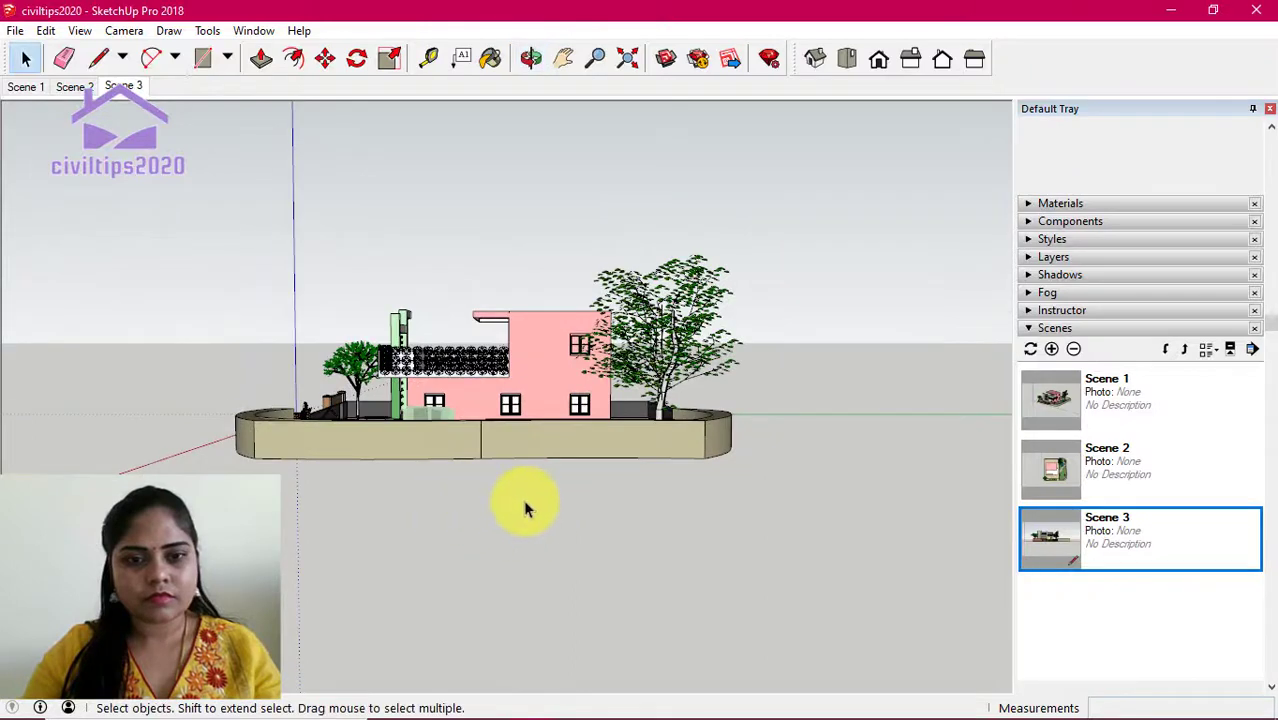
scroll(523, 499, "up", 1)
scroll(523, 499, "up", 1)
scroll(520, 505, "up", 1)
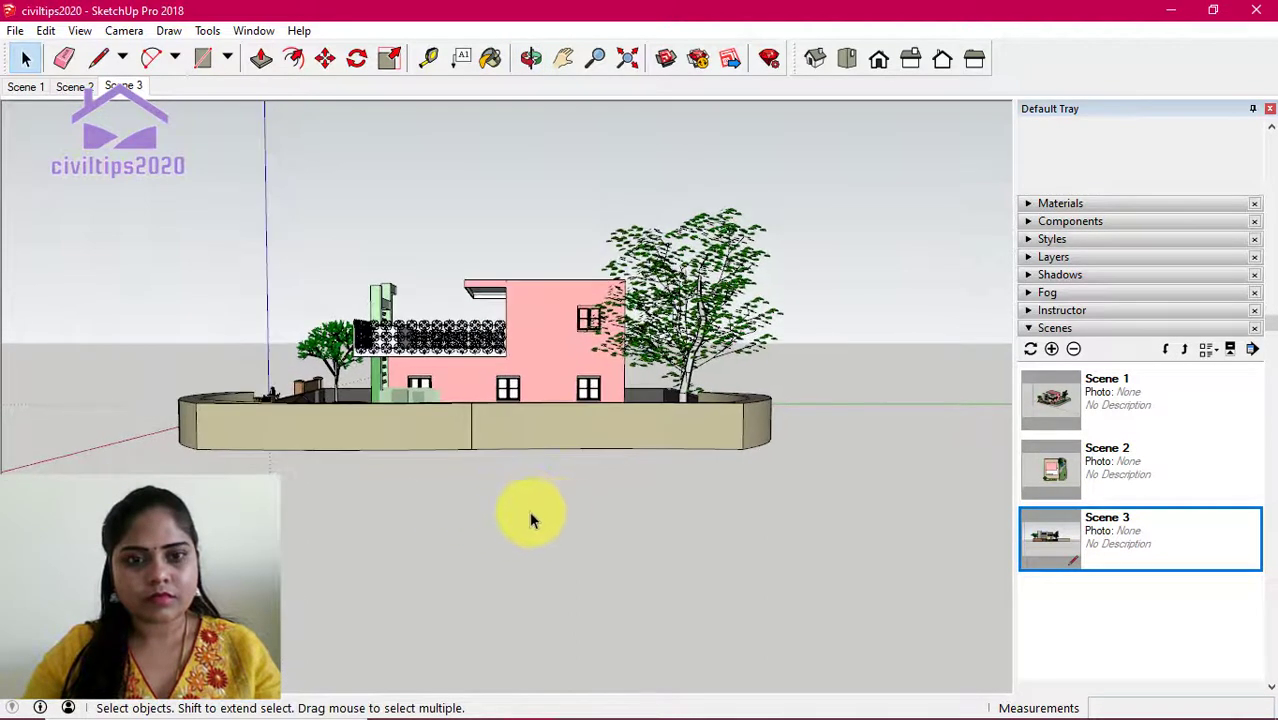
scroll(515, 505, "up", 1)
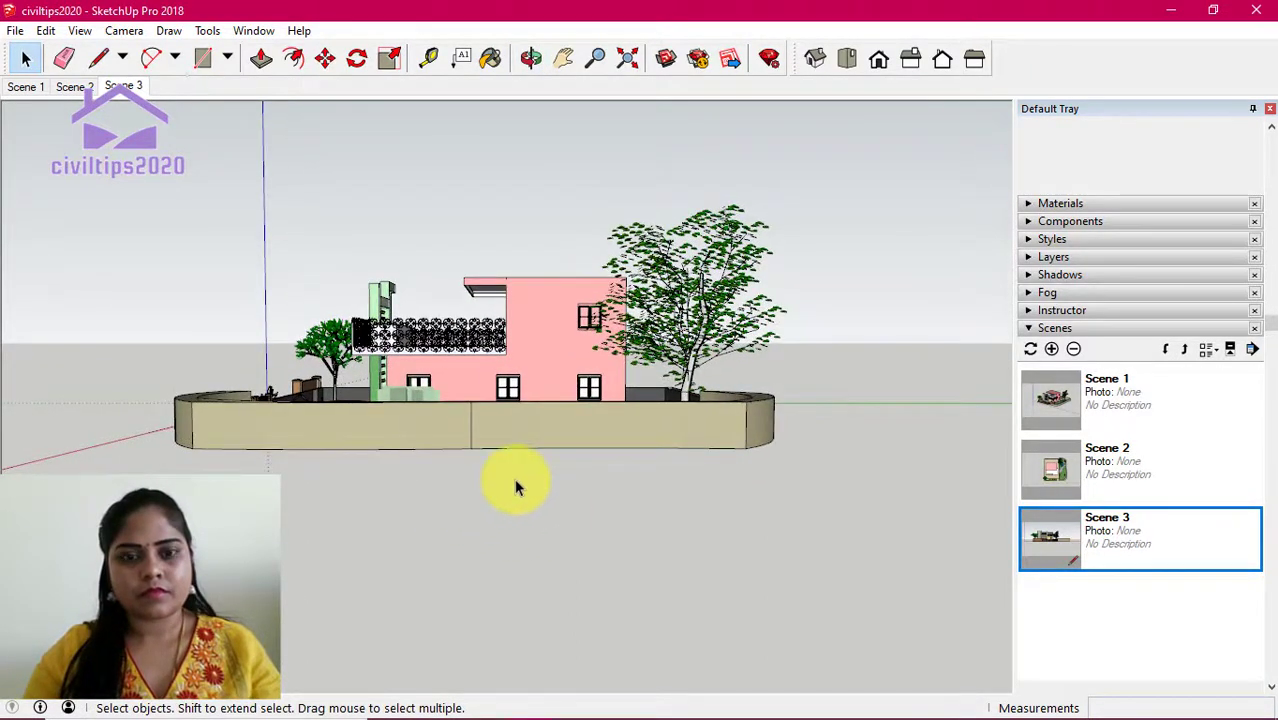
scroll(514, 490, "up", 1)
scroll(520, 490, "up", 1)
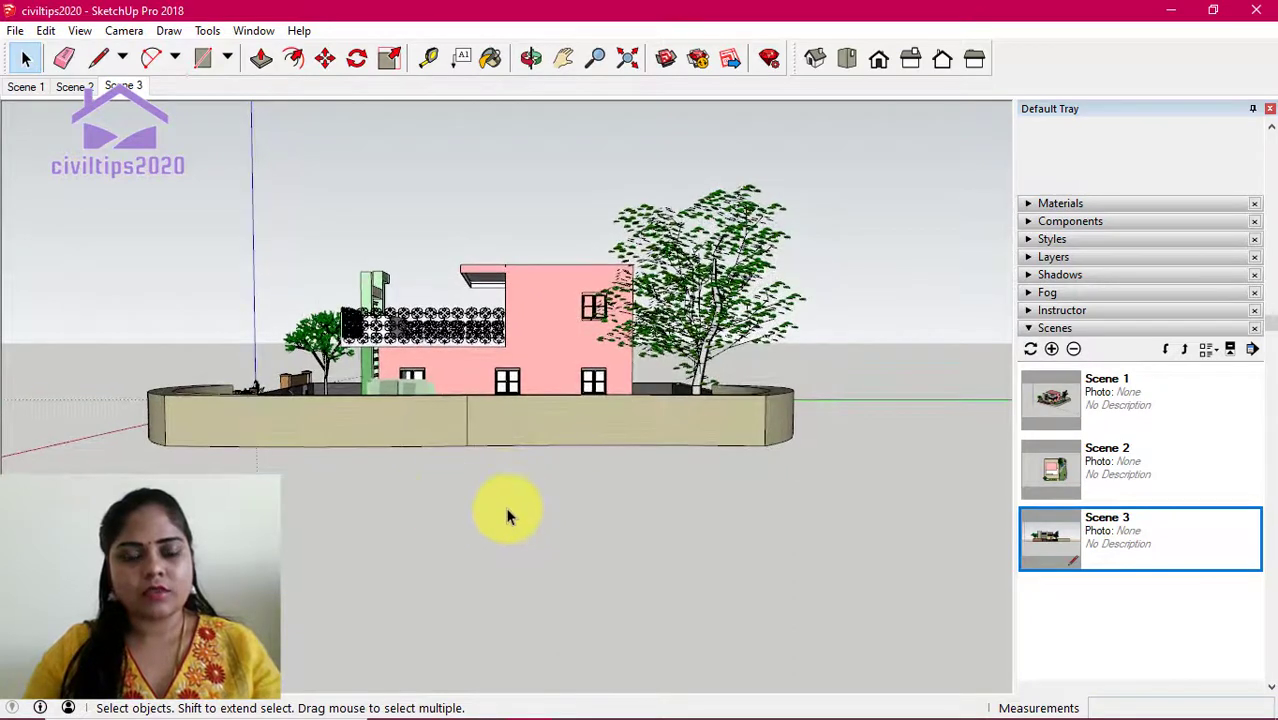
scroll(508, 512, "up", 1)
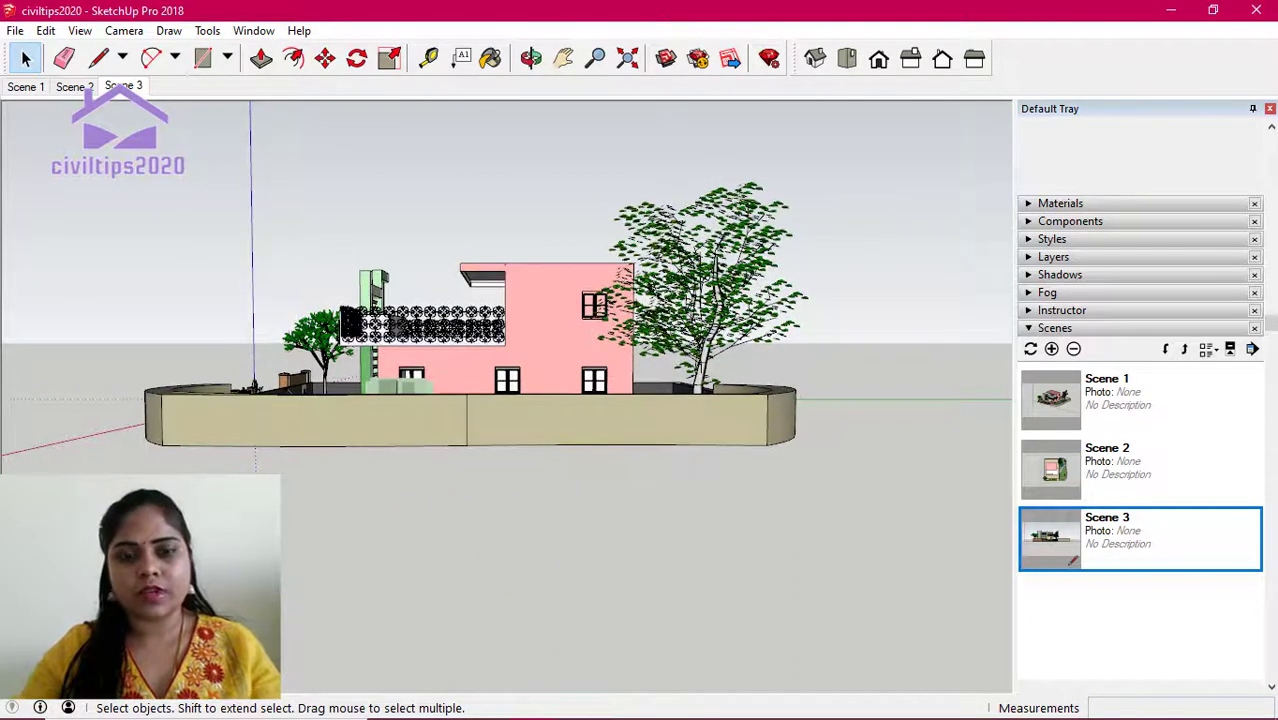
left_click(1051, 350)
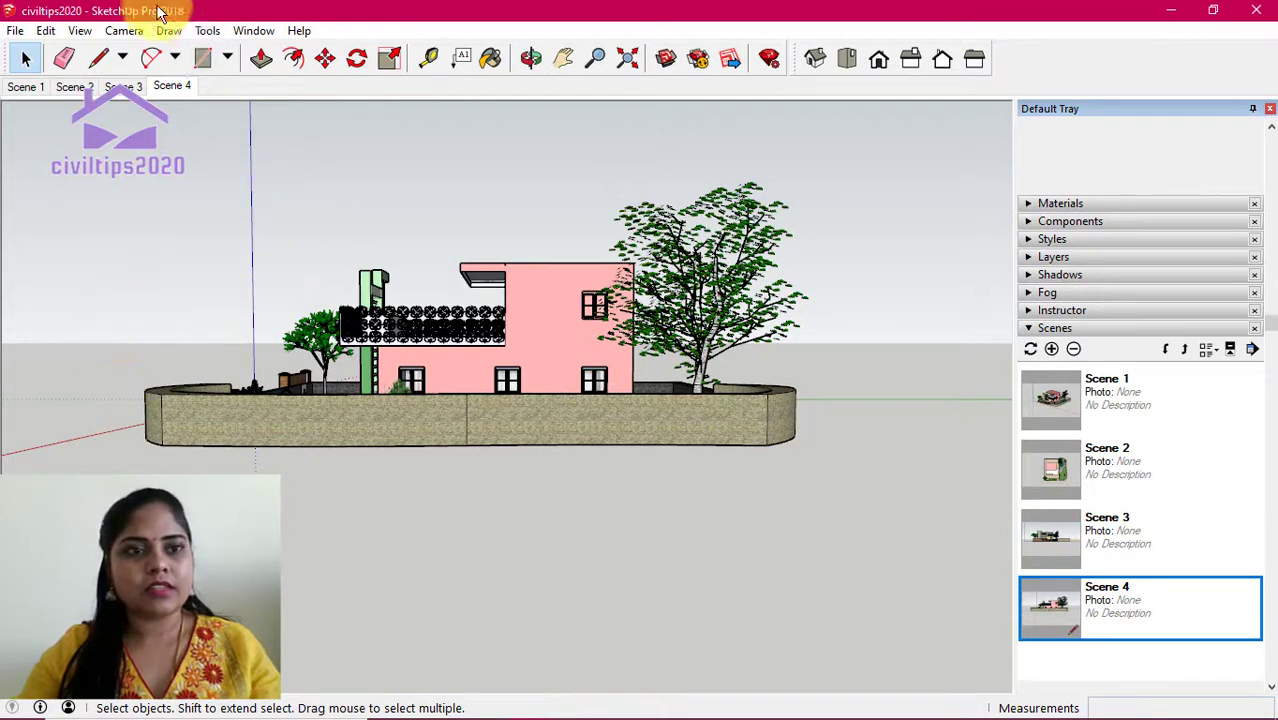
- Turn the camera to the Back standard view and save it as Scene 5
left_click(124, 30)
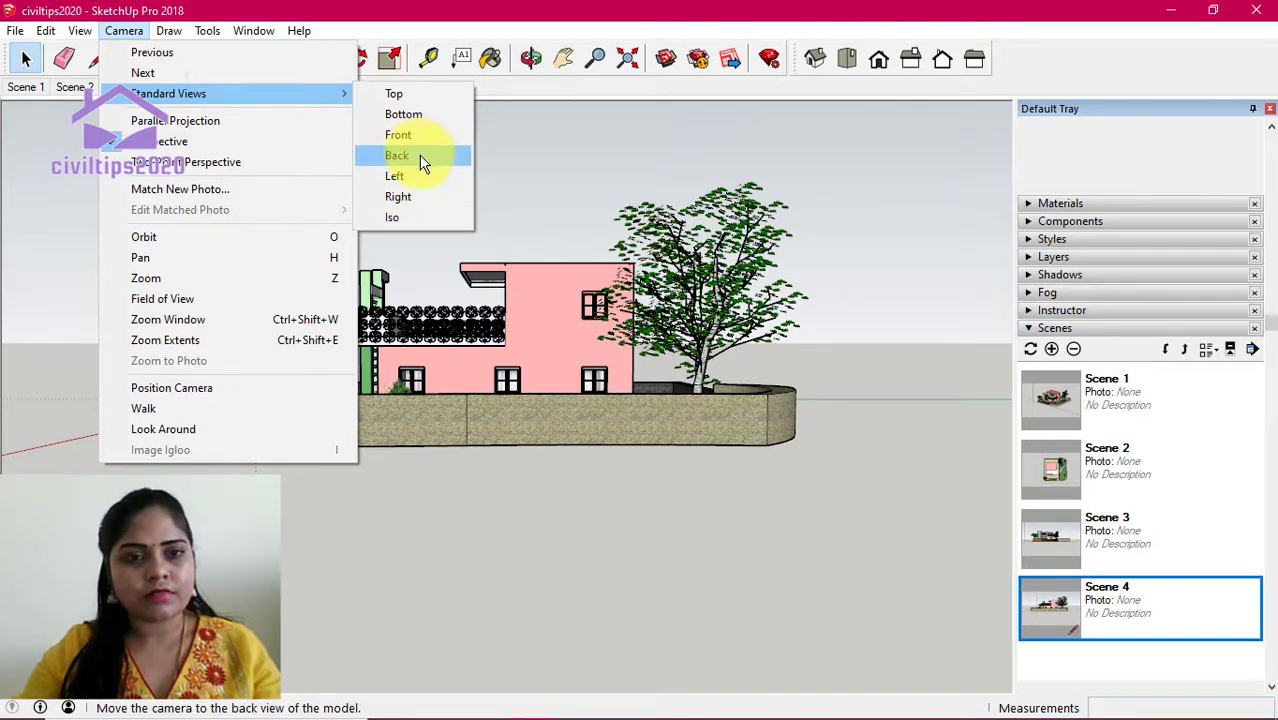
left_click(421, 163)
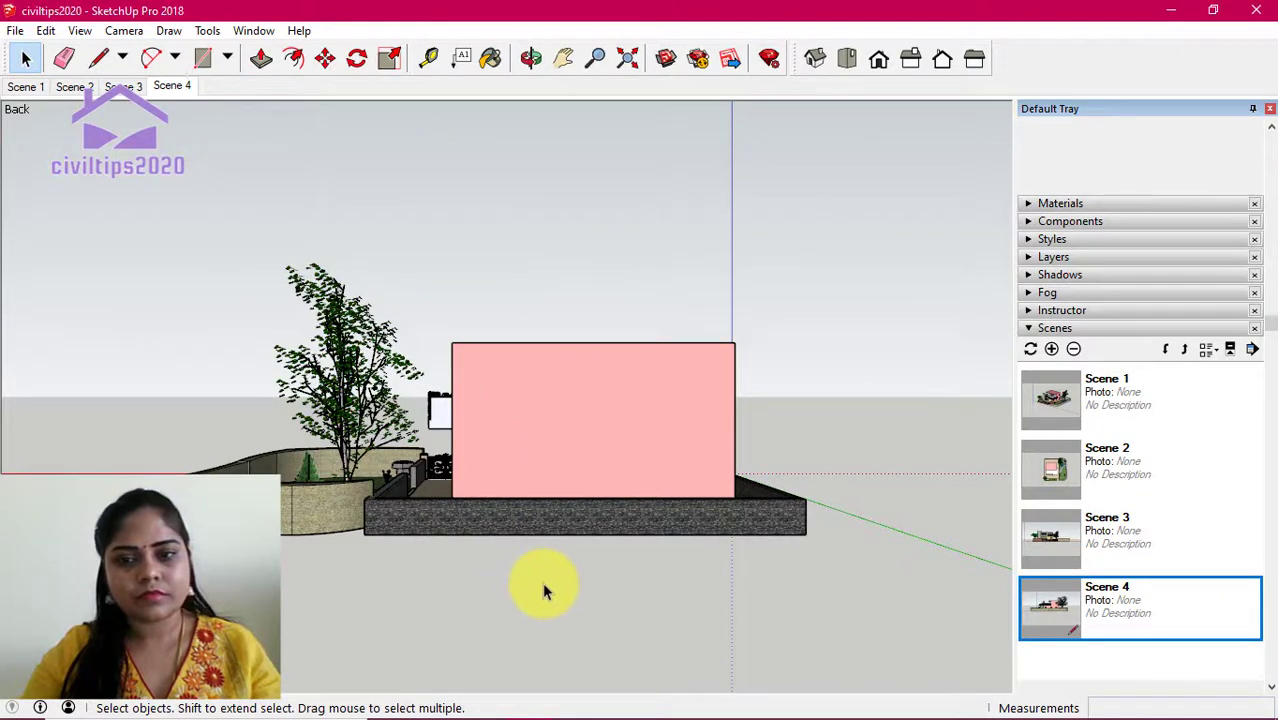
left_click(1051, 348)
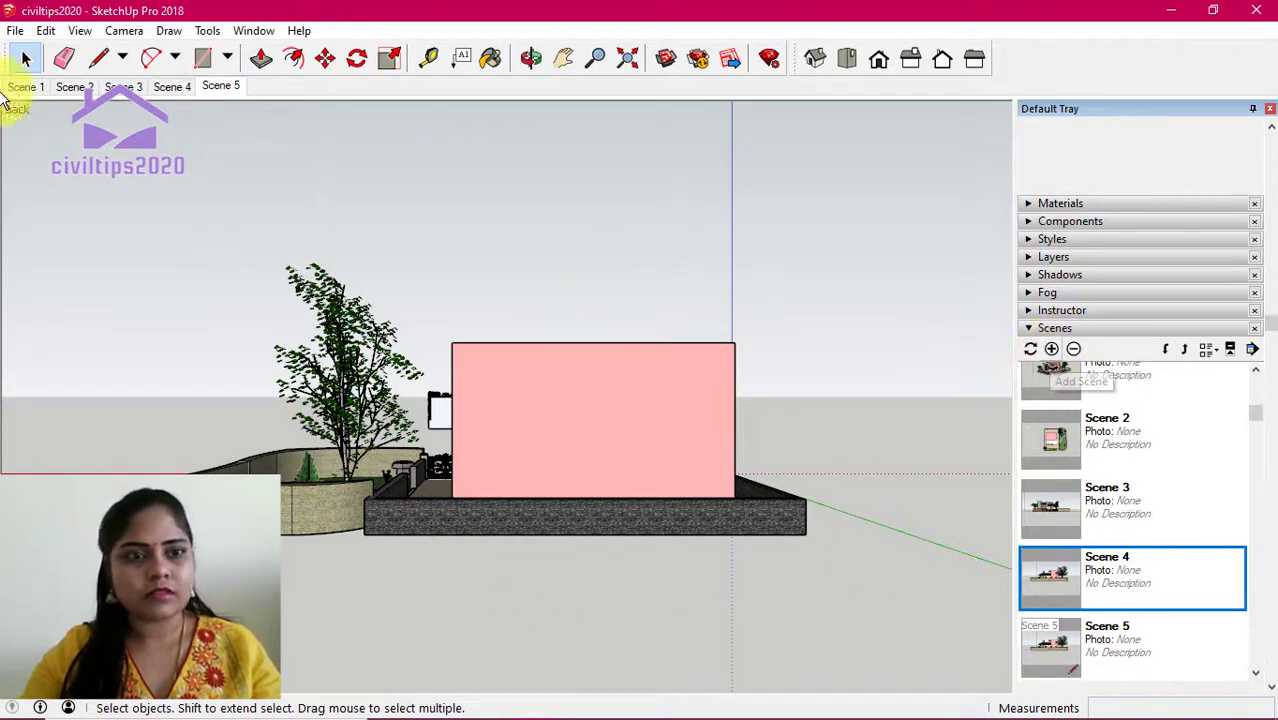
left_click(124, 31)
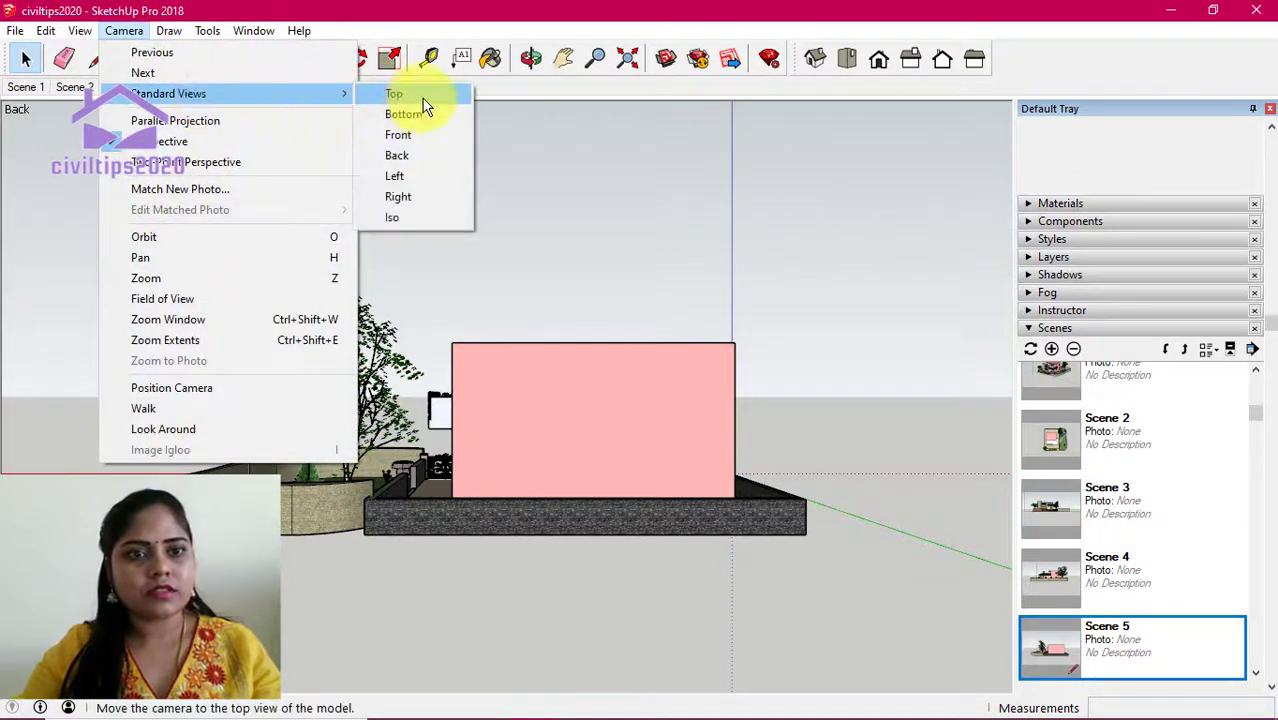
- Save the Left standard view as Scene 6, then recall the isometric Scene 1
left_click(421, 178)
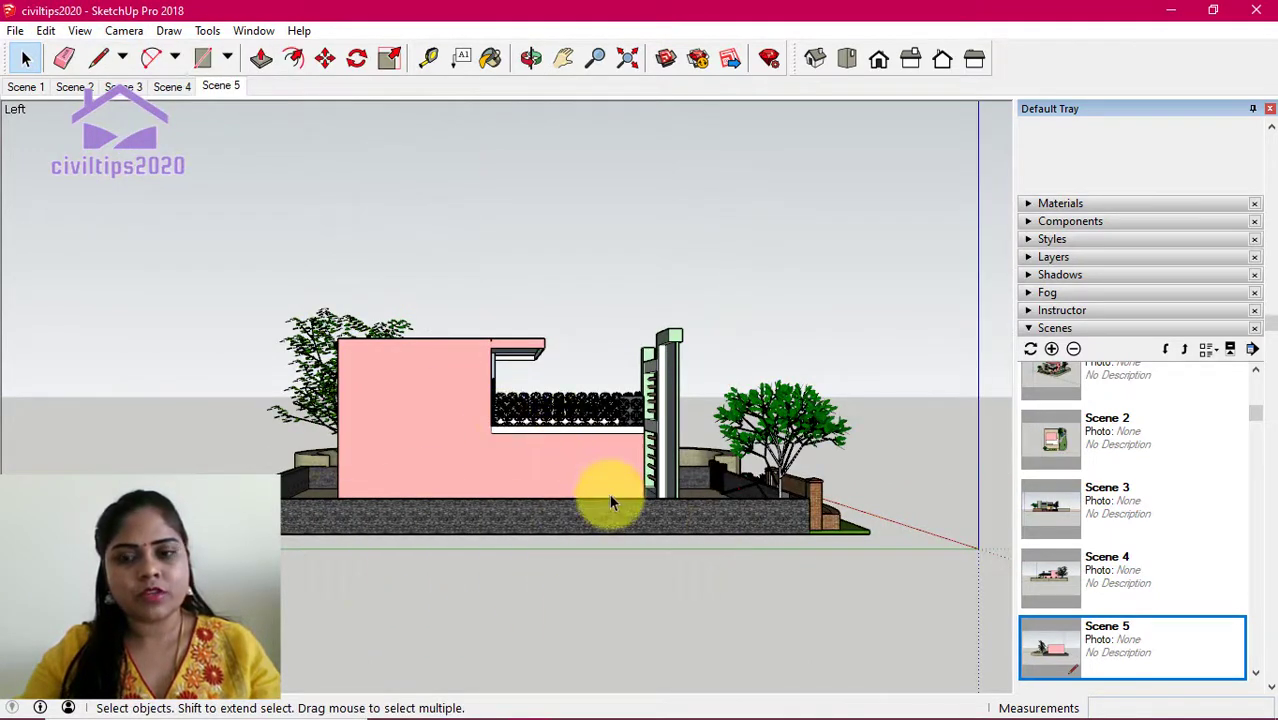
left_click(1052, 349)
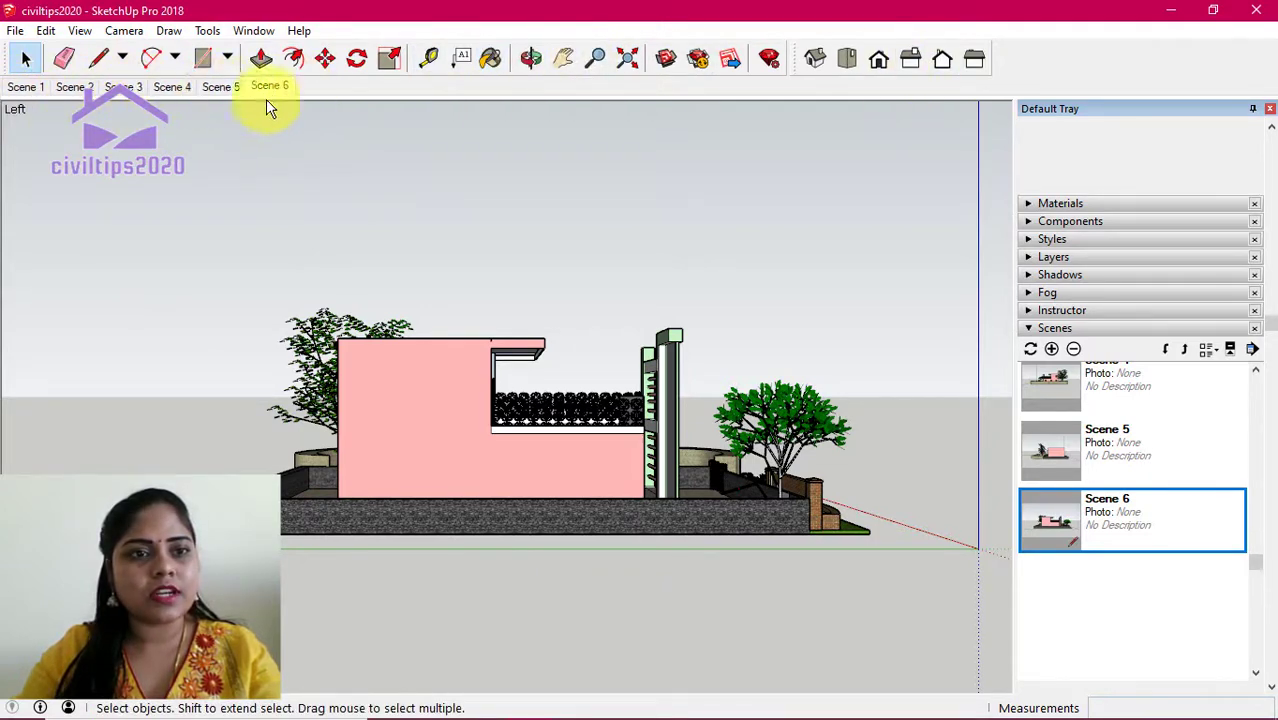
left_click(26, 88)
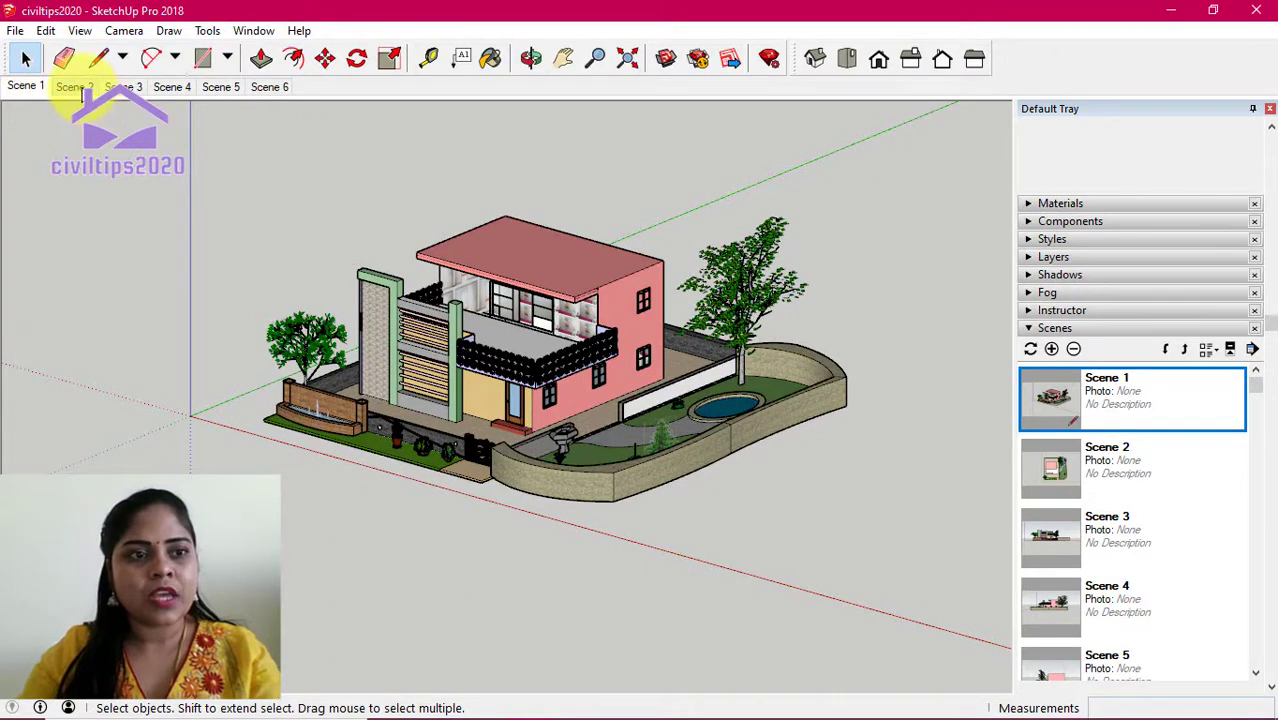
- Step through Scenes 2 to 6 in order, then return to Scene 1
left_click(78, 88)
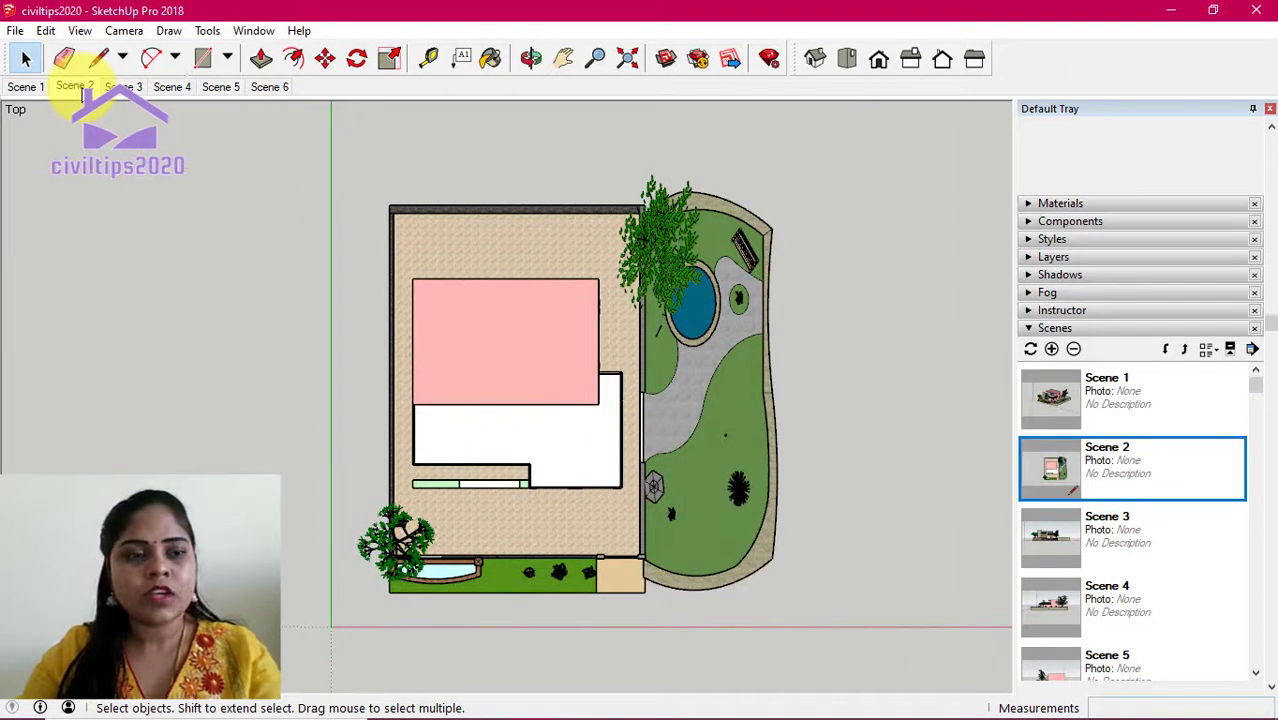
left_click(118, 87)
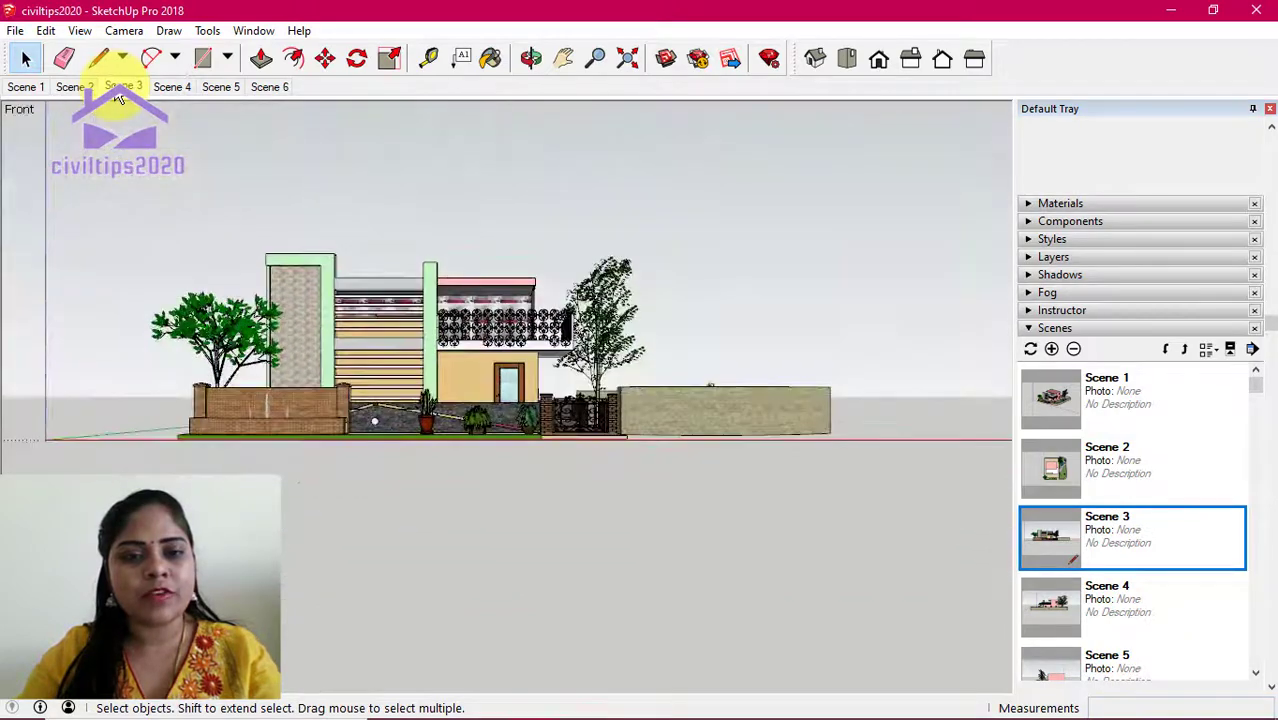
left_click(179, 87)
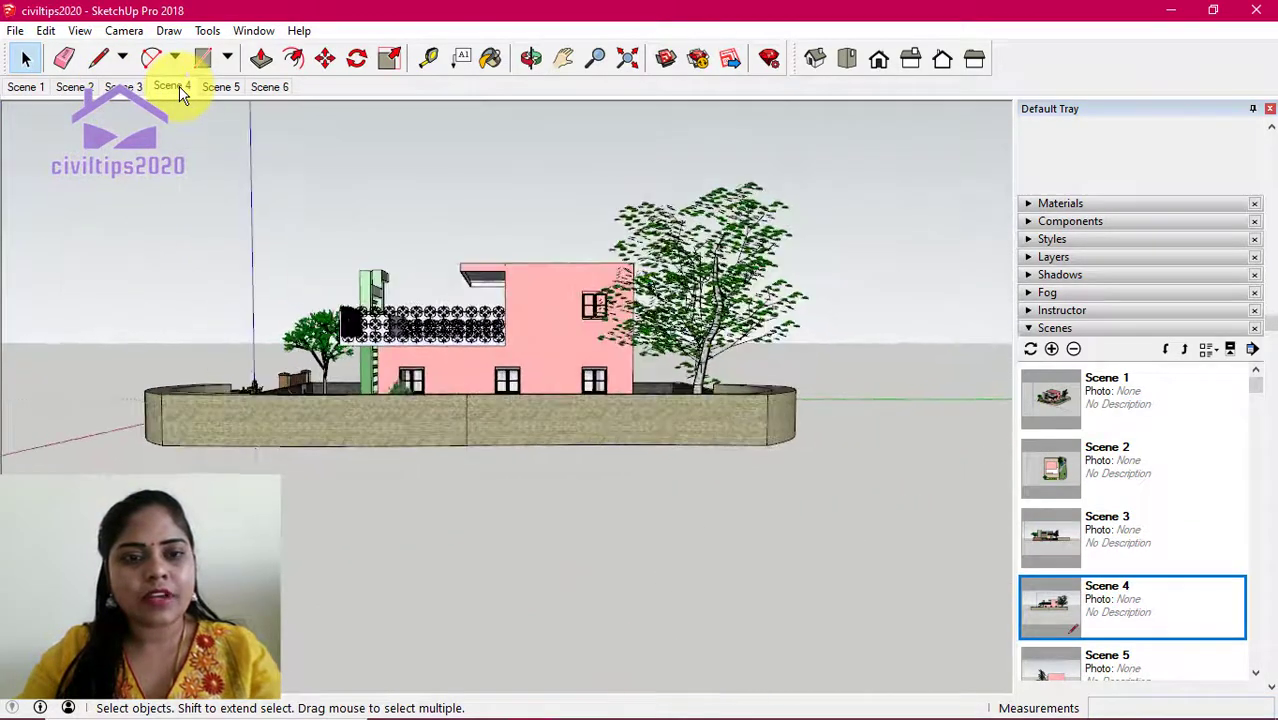
left_click(214, 88)
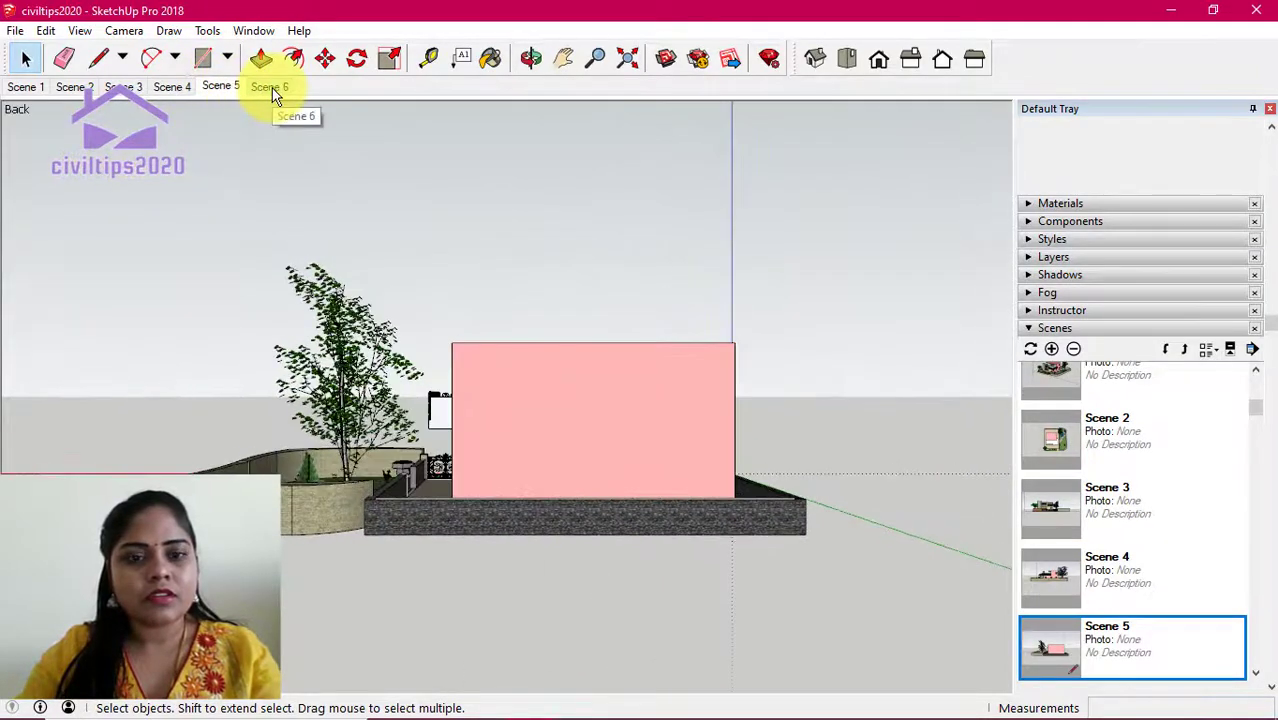
left_click(270, 88)
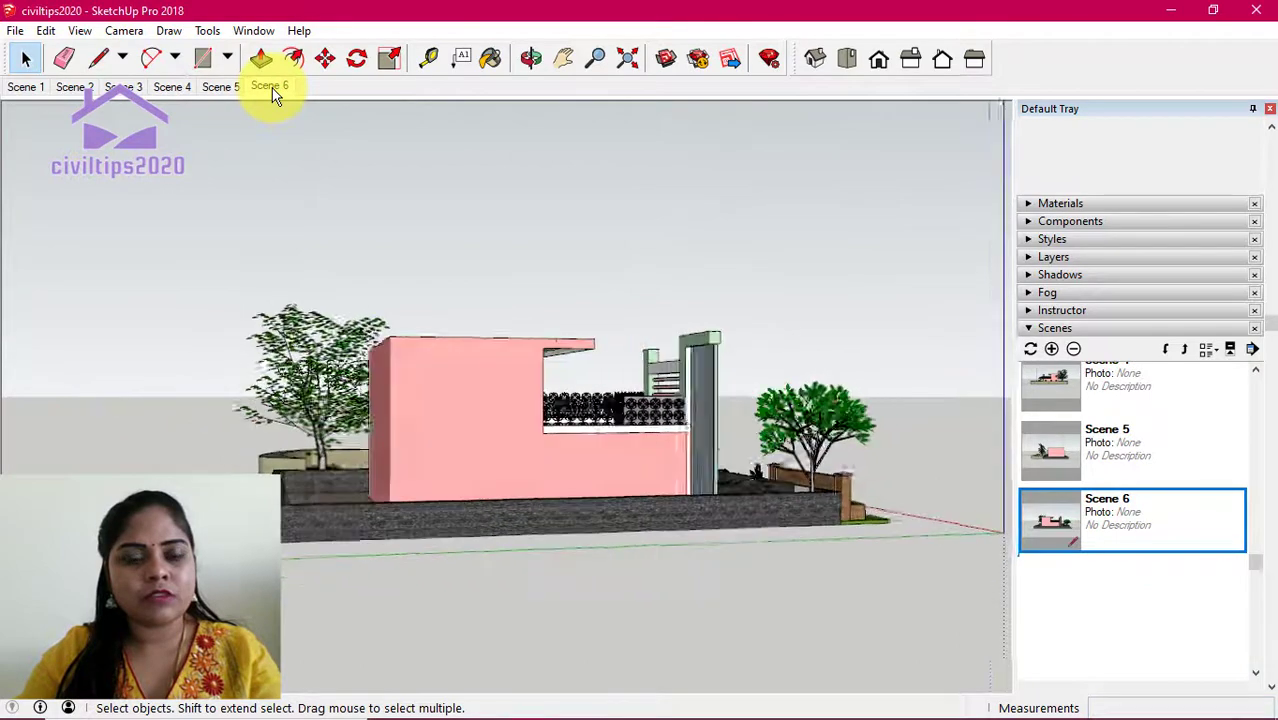
left_click(30, 87)
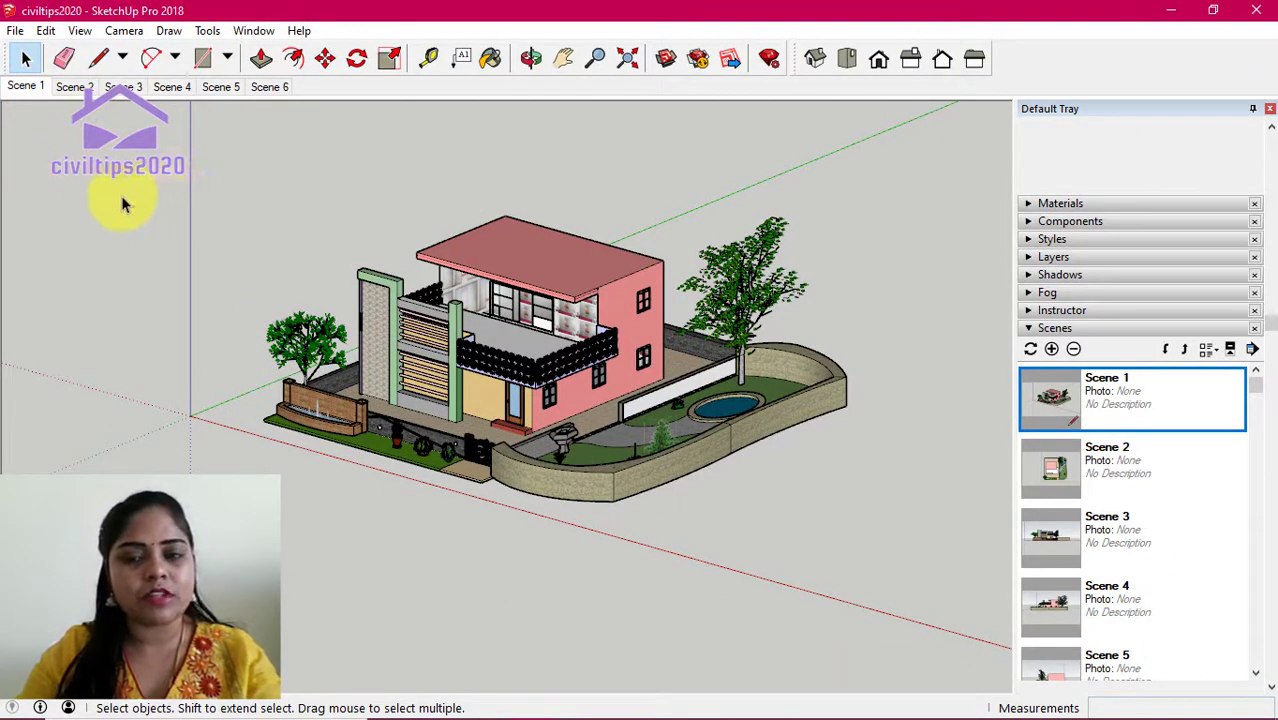
- Revisit Scenes 2, 3 and 5, then select and deselect the pink back wall
left_click(75, 87)
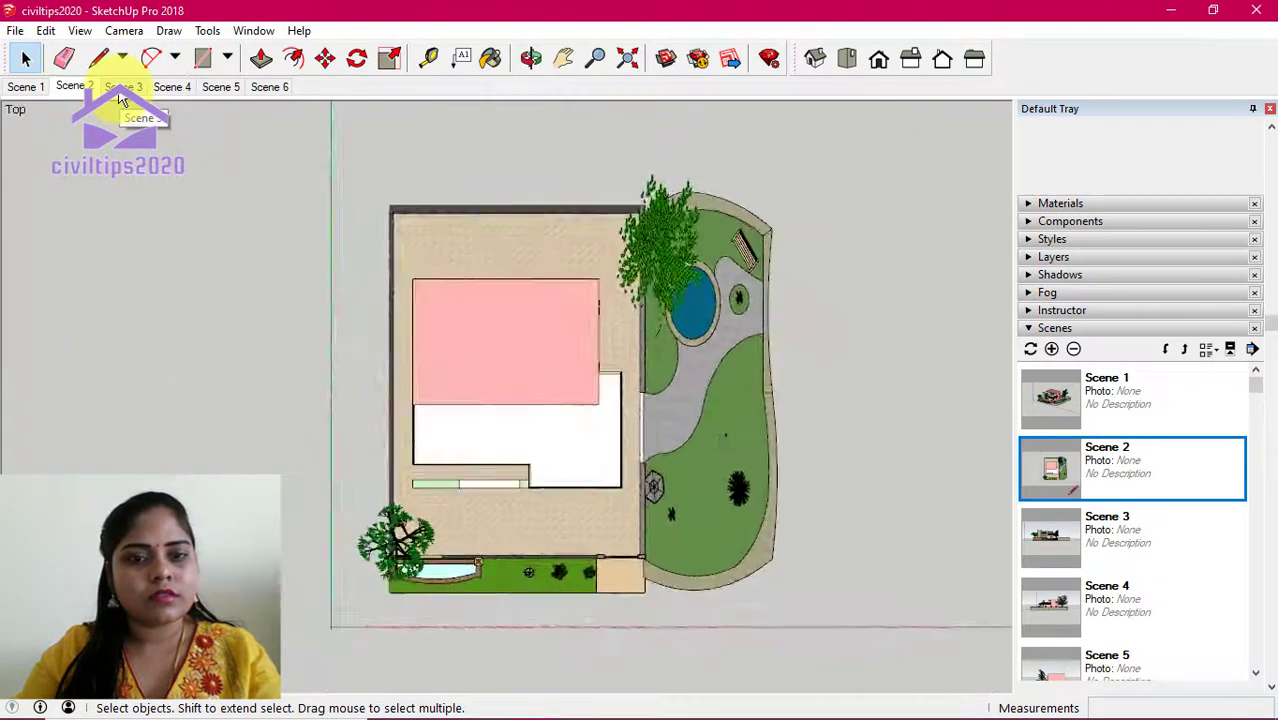
left_click(121, 90)
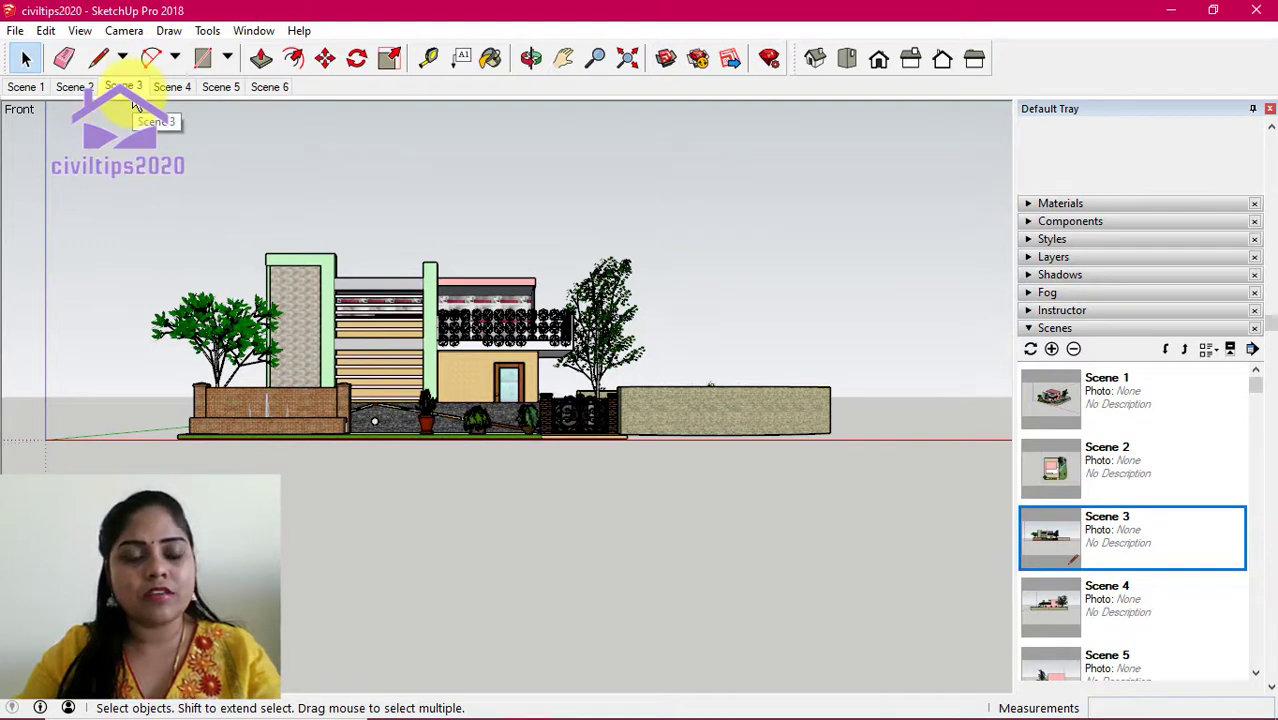
left_click(222, 90)
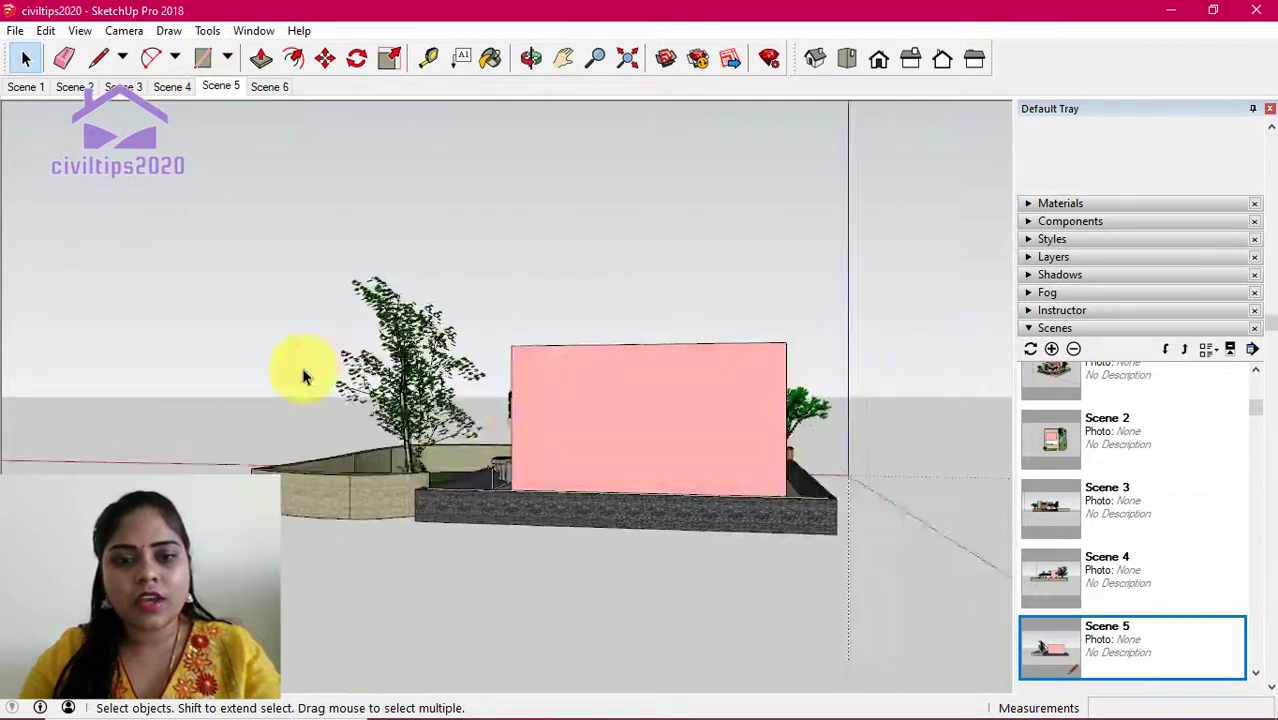
left_click(565, 425)
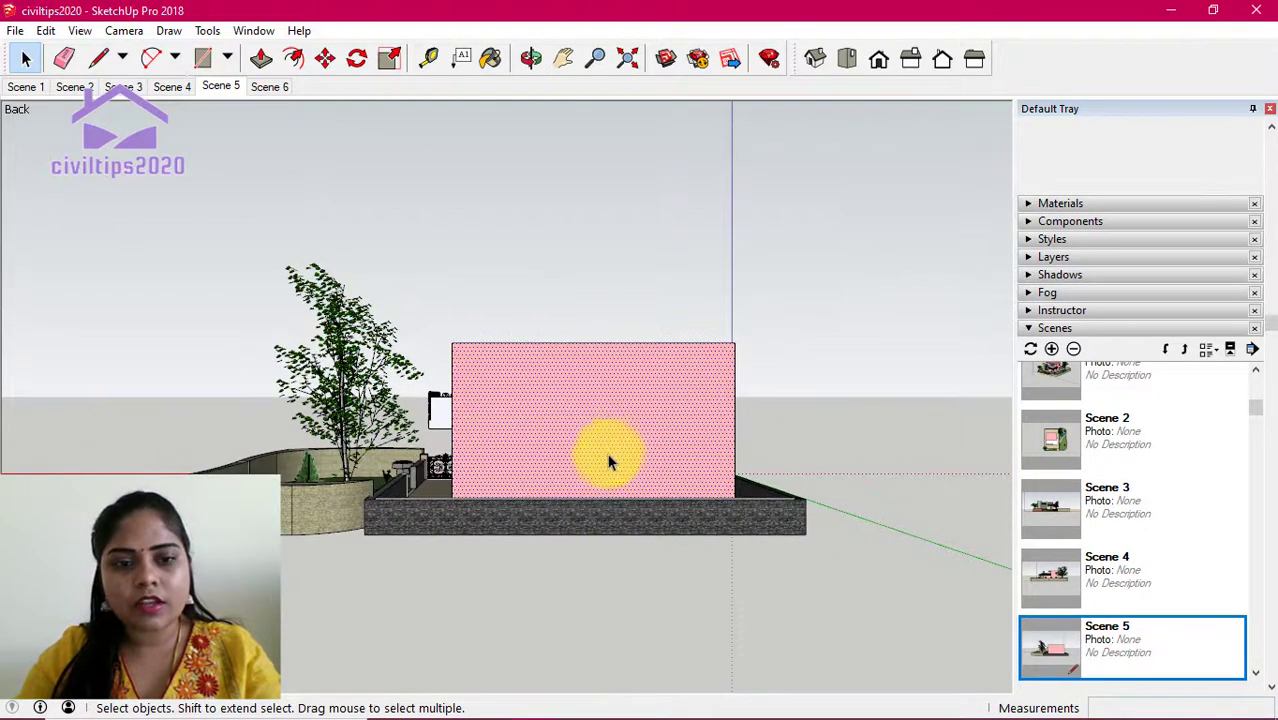
left_click(607, 612)
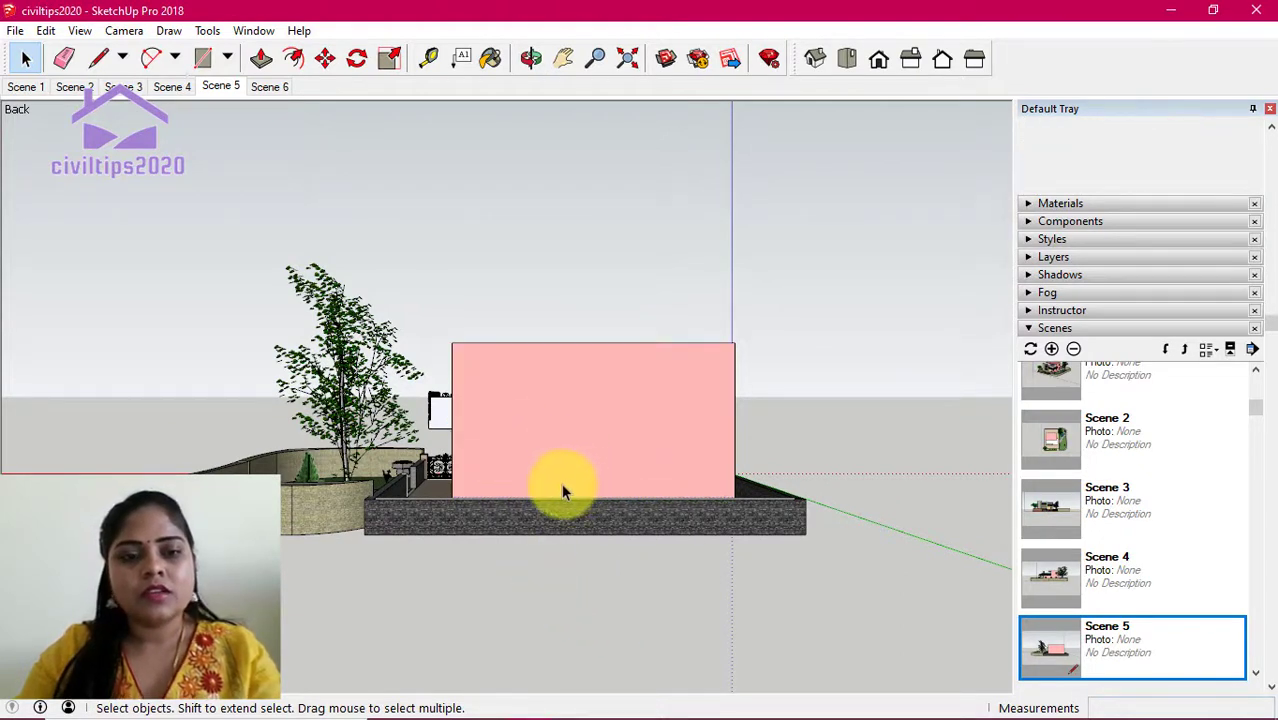